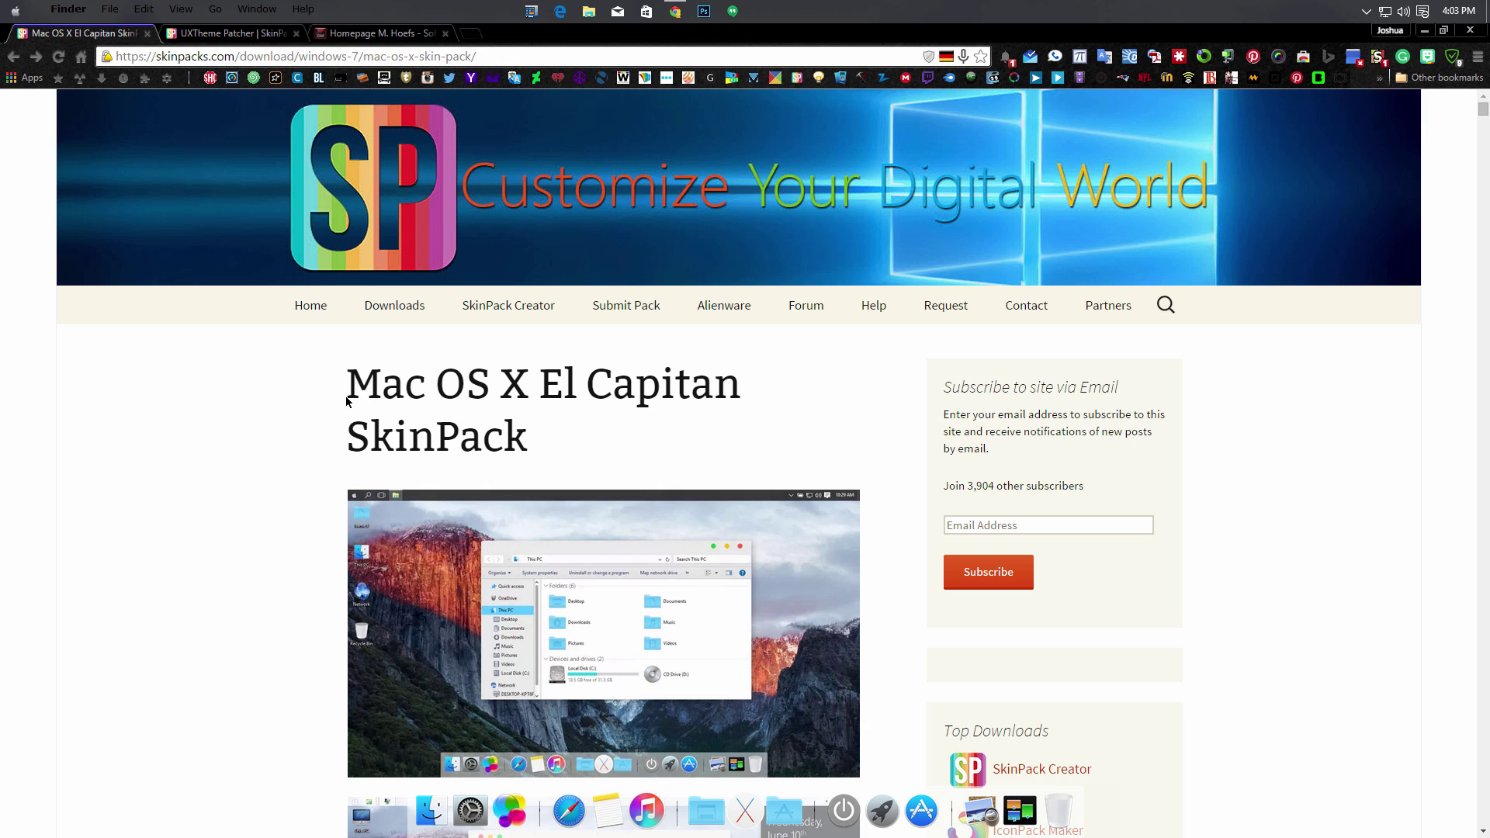
# Scroll through the El Capitan SkinPack page's preview screenshots and Top Downloads.
pyautogui.scroll(-6, 435, 404)
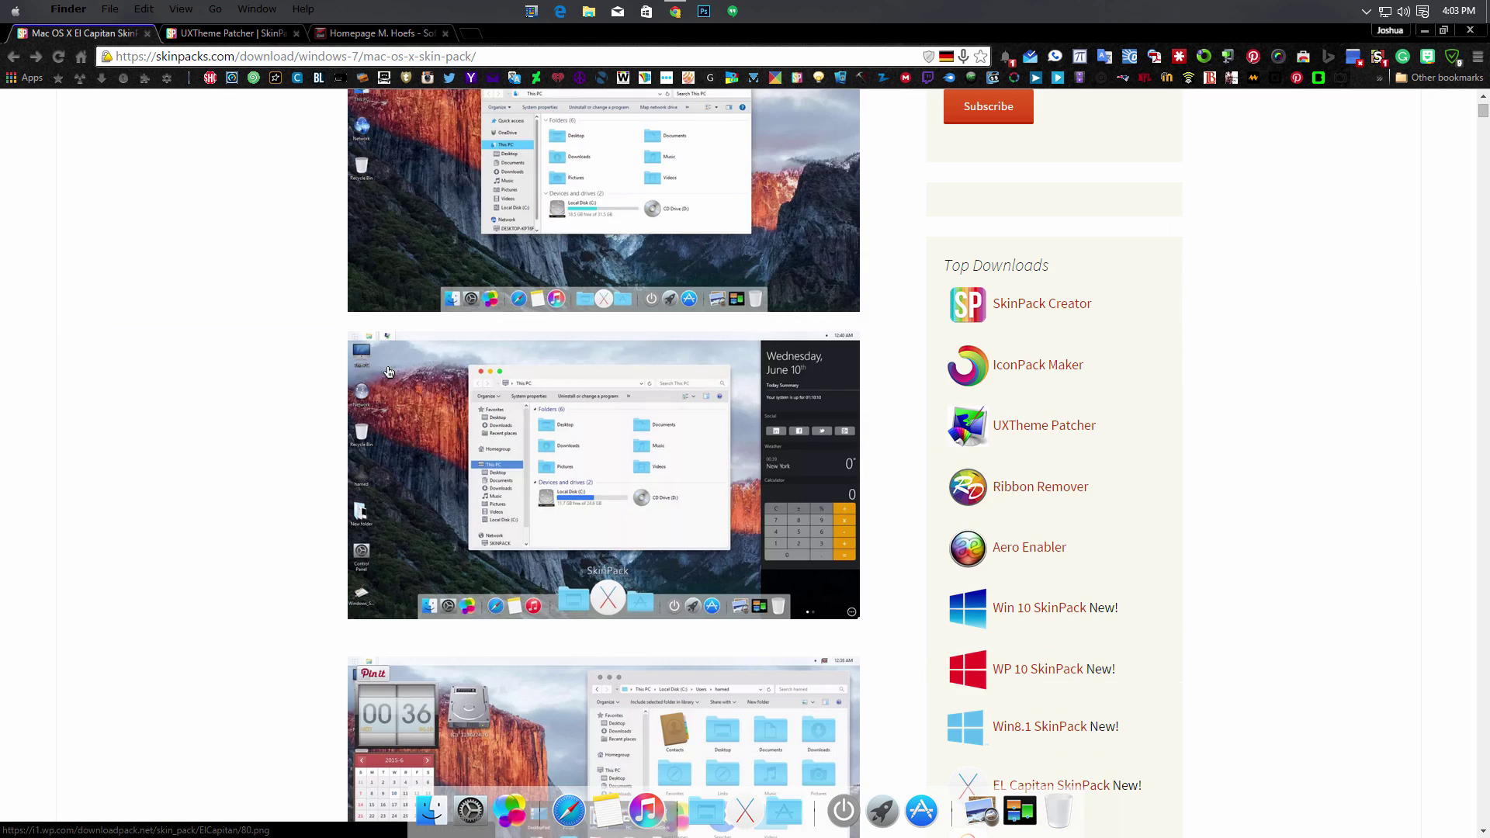
pyautogui.scroll(4, 389, 373)
pyautogui.scroll(-5, 389, 373)
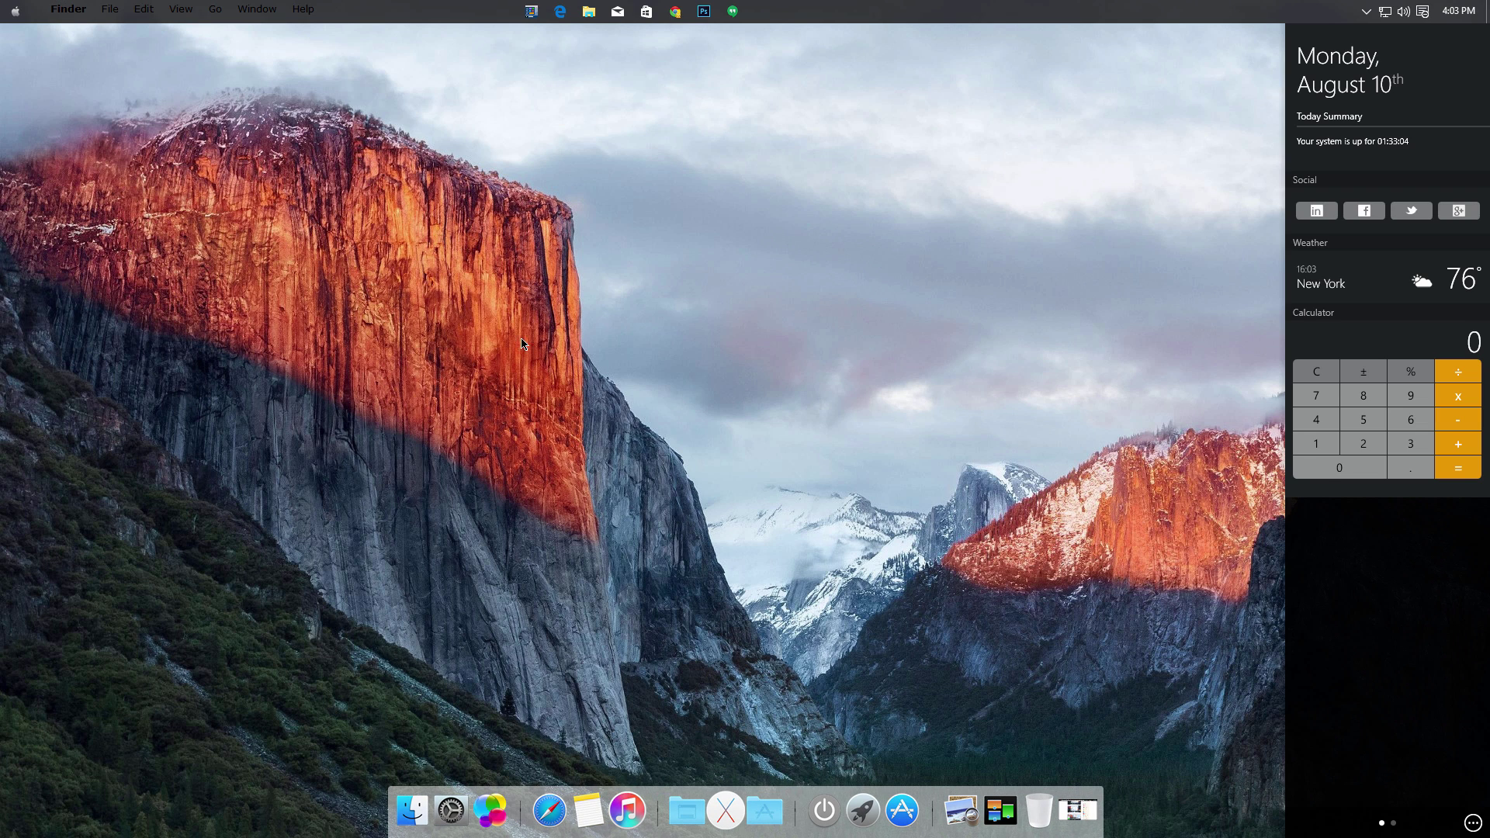
pyautogui.click(408, 802)
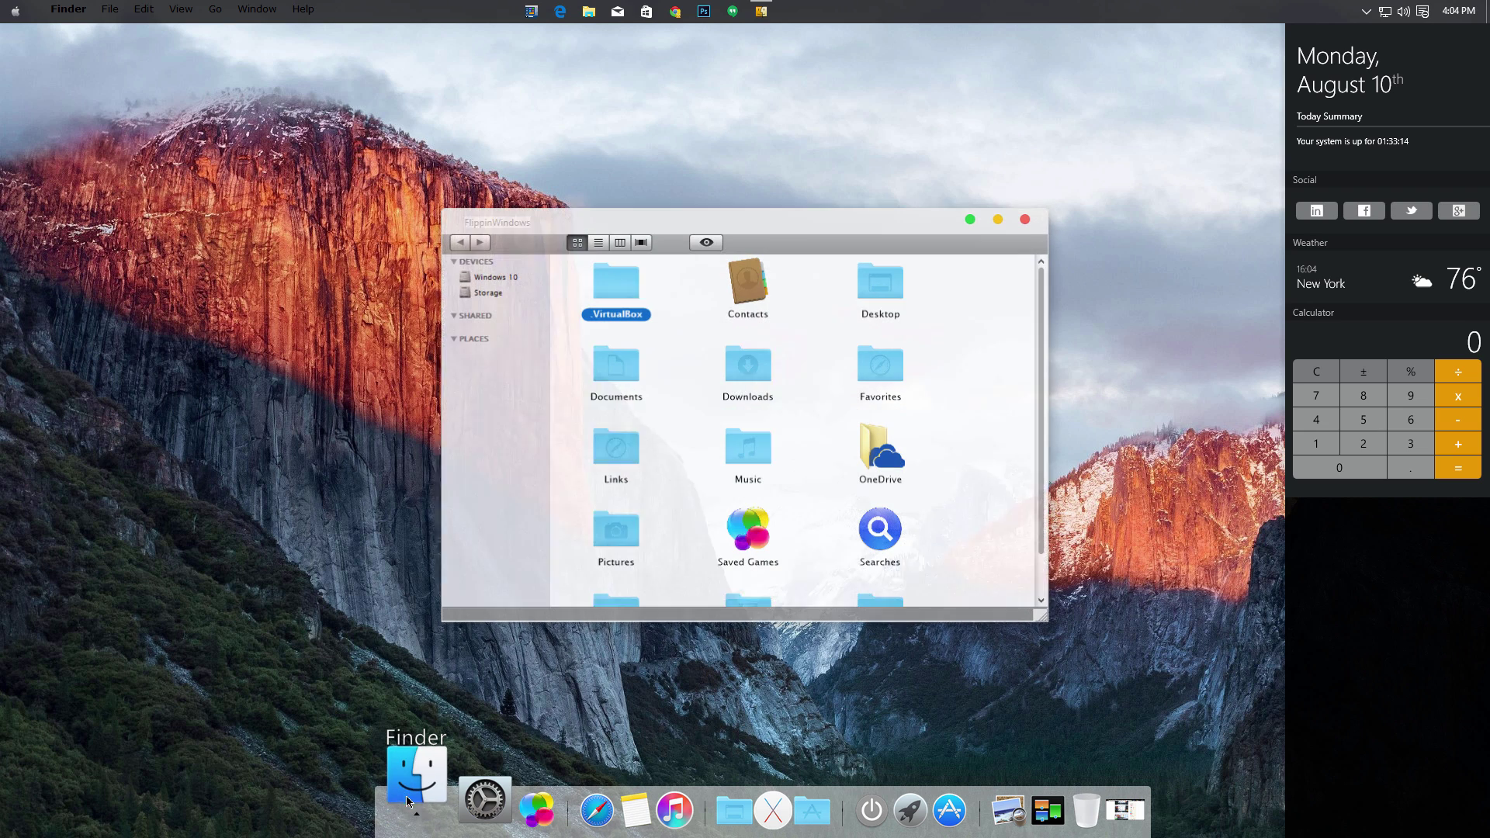
pyautogui.click(641, 242)
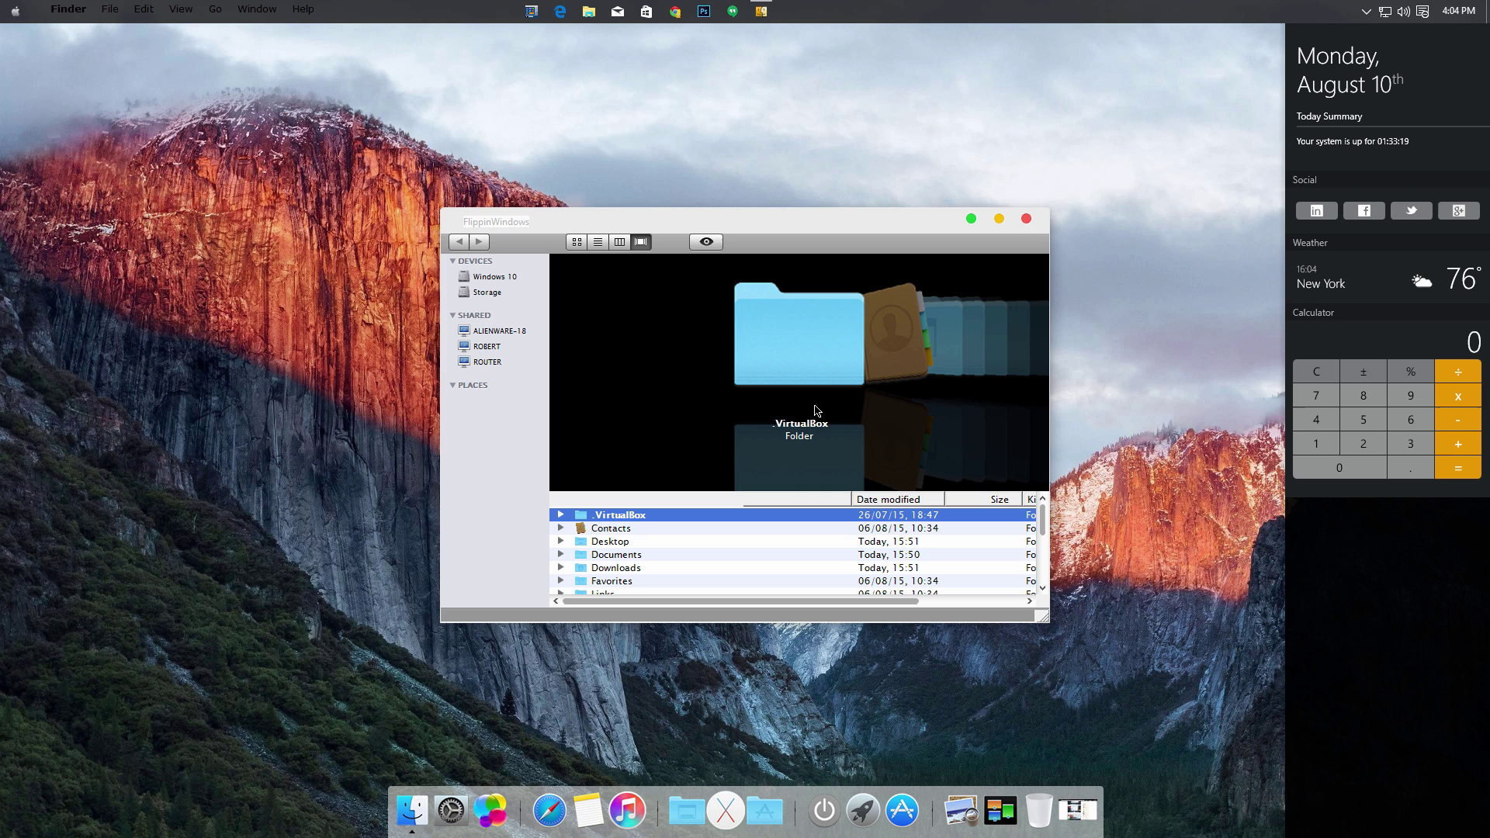
pyautogui.scroll(-5, 830, 415)
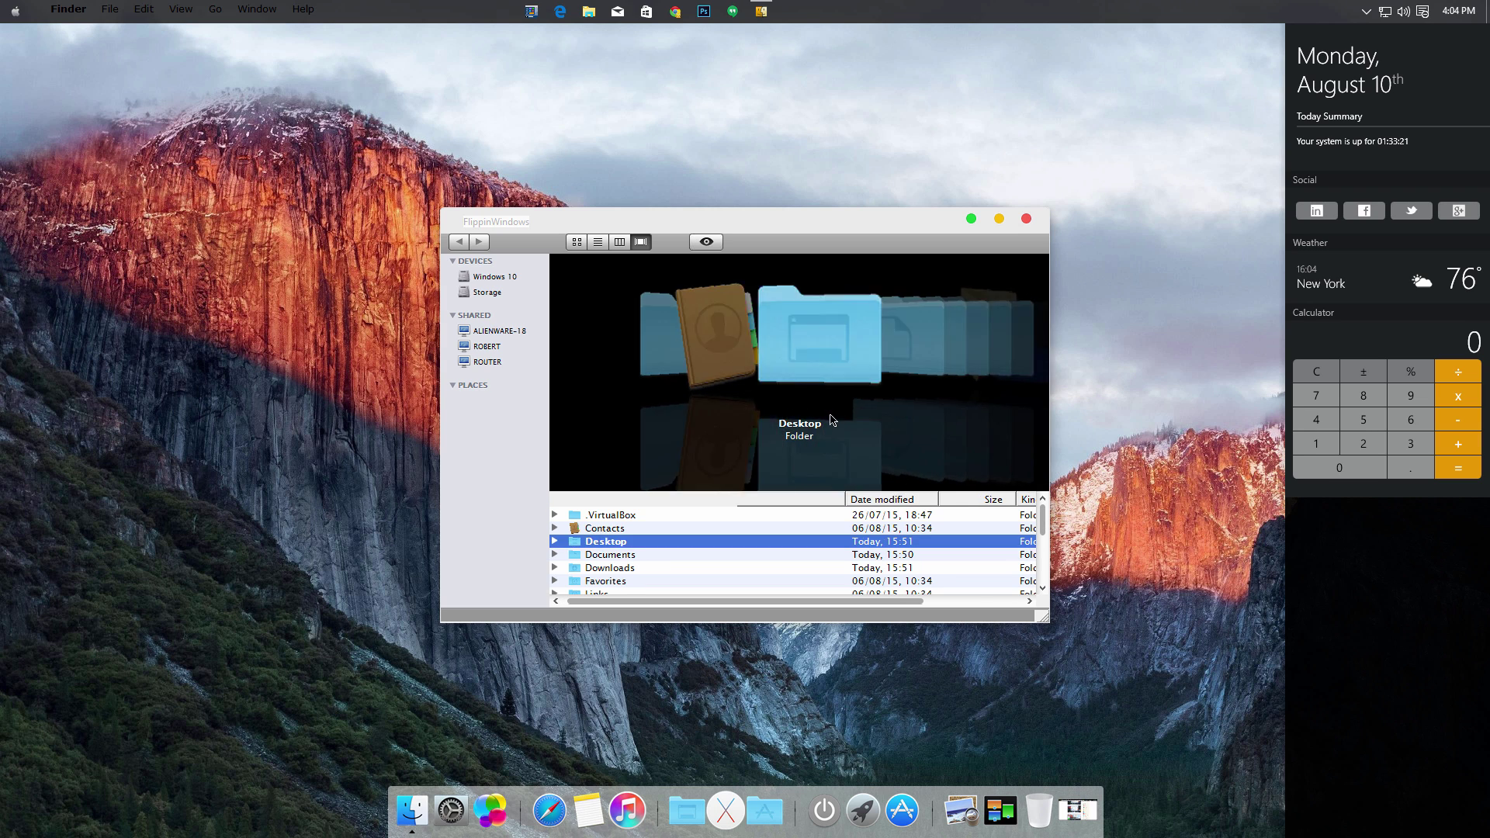
pyautogui.scroll(-2, 832, 409)
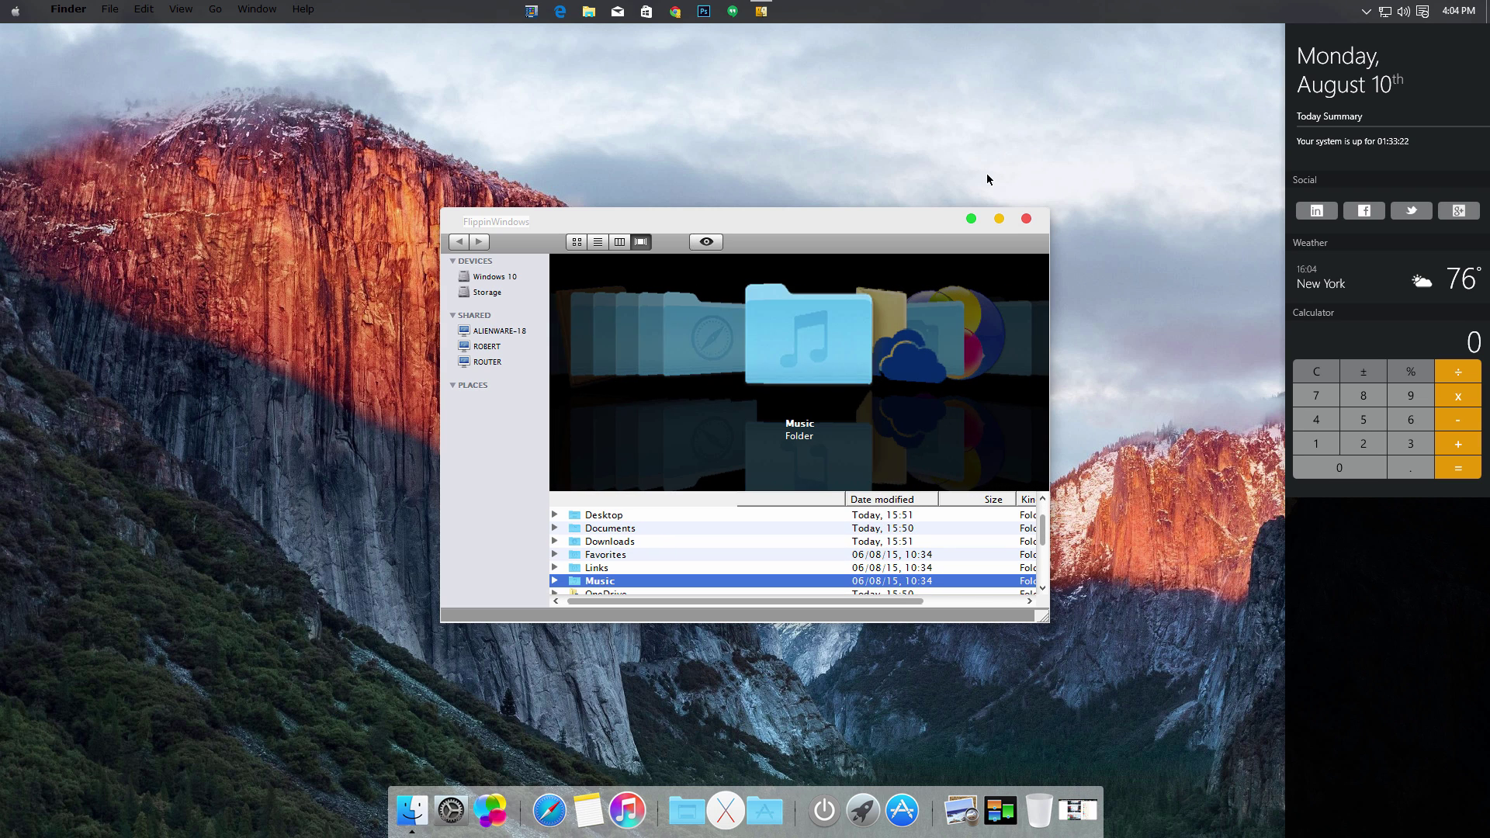
pyautogui.click(1024, 219)
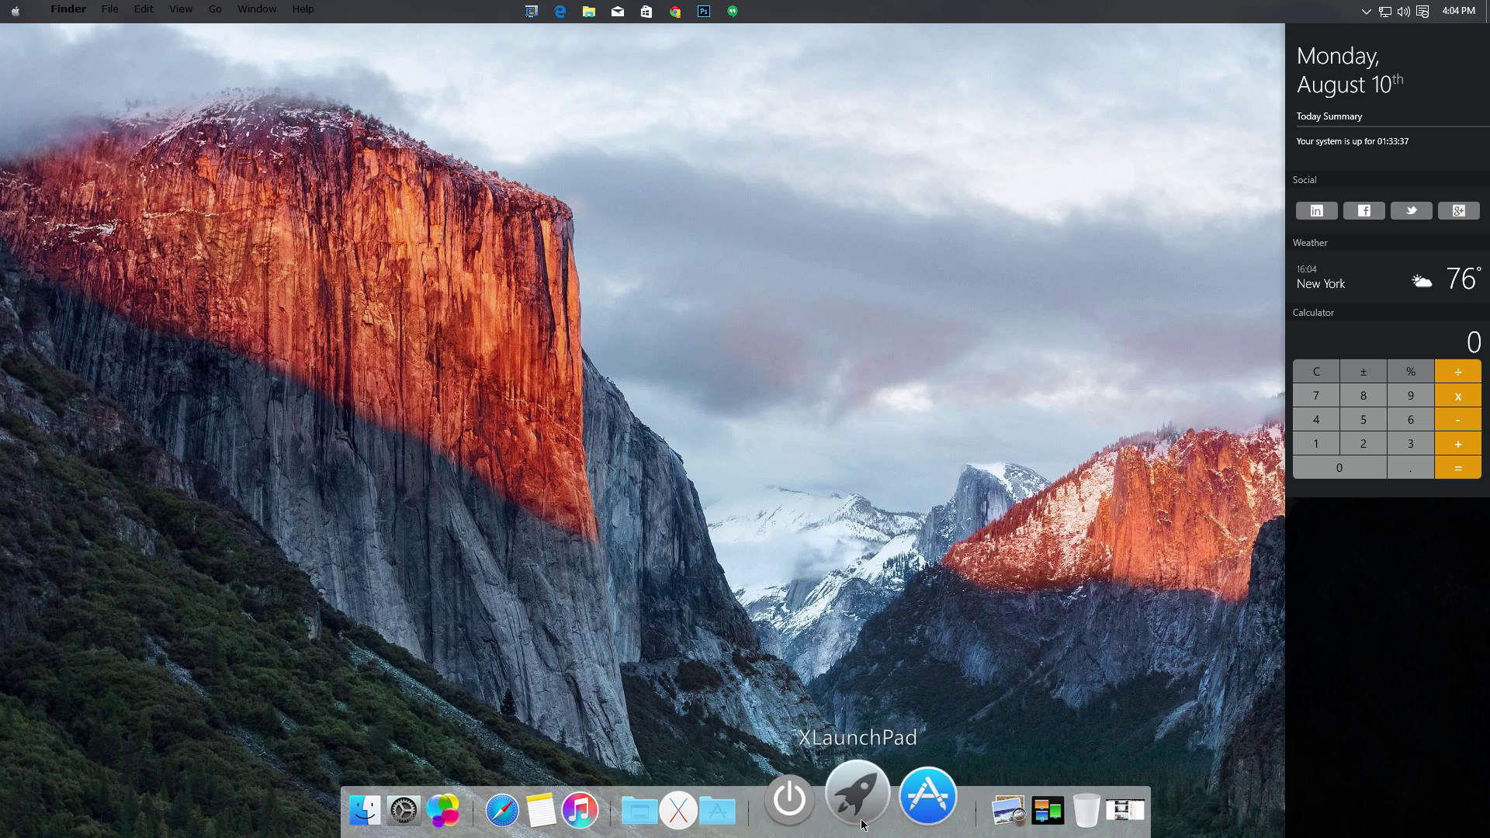
# Show XLaunchpad's app grid and swipe its pages, then switch to the battery and calendar widget layer.
pyautogui.click(813, 793)
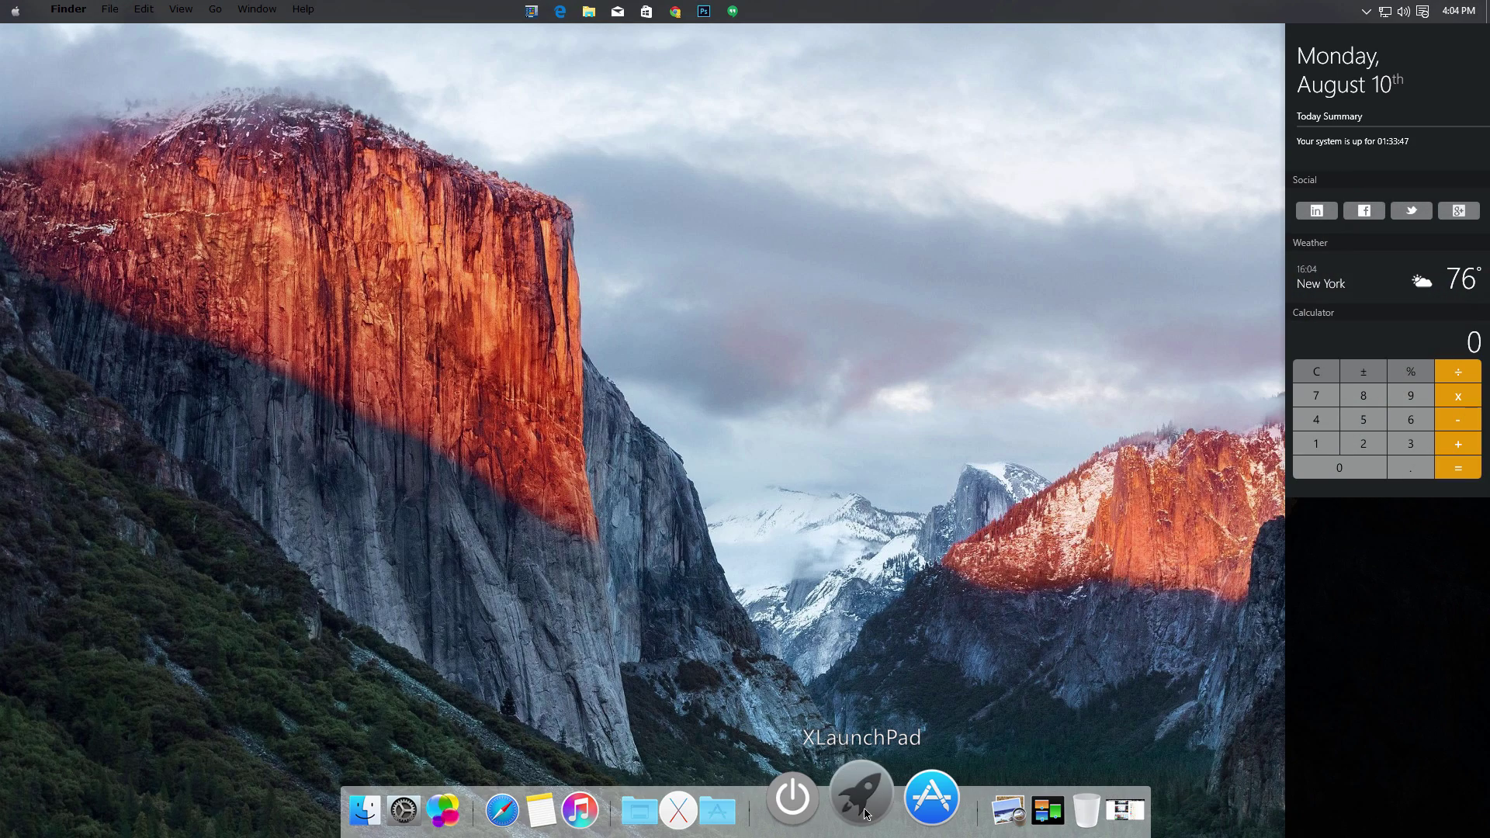
pyautogui.click(864, 808)
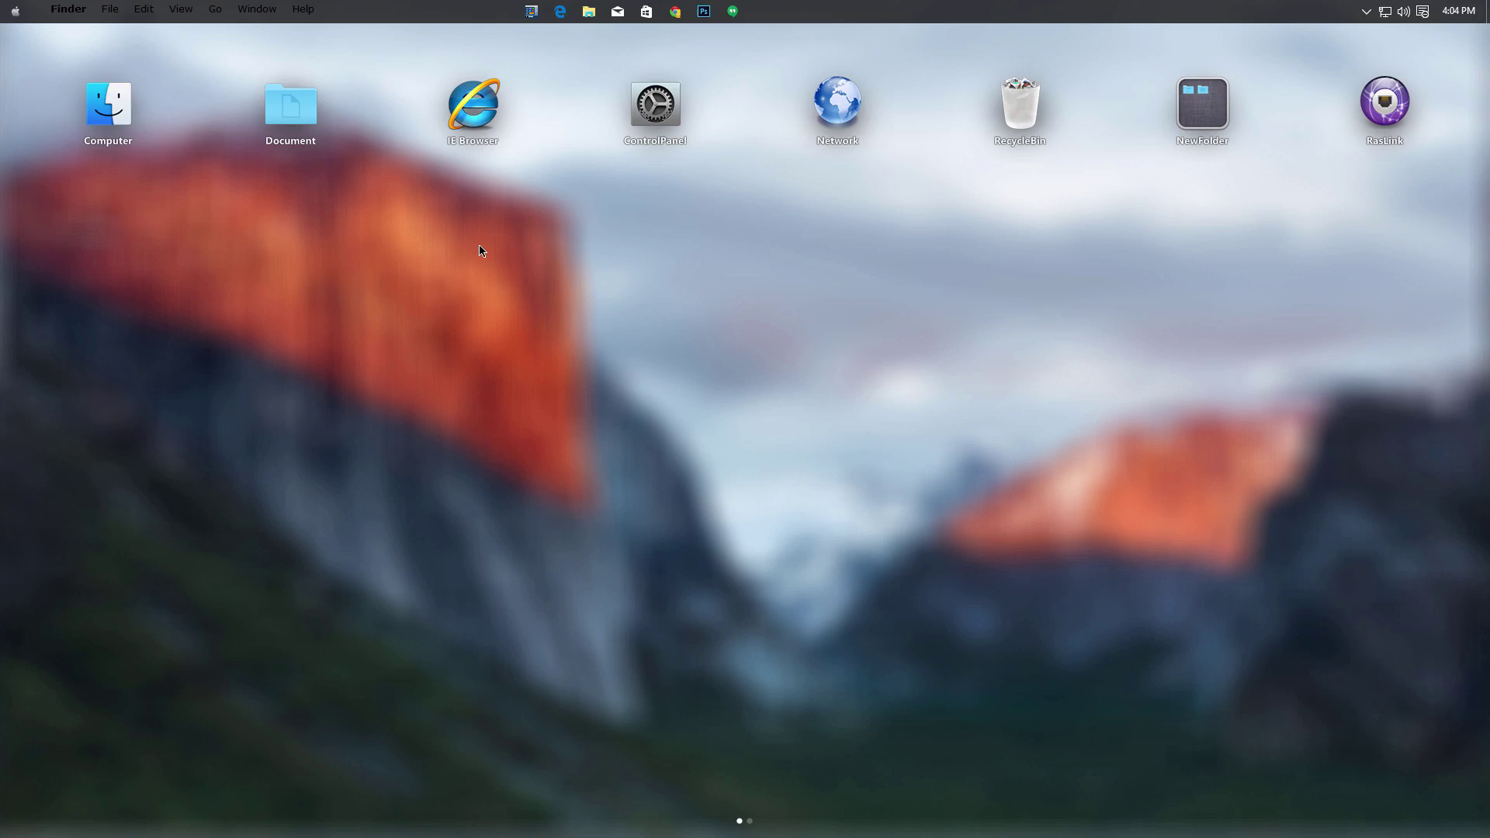
pyautogui.hscroll(3, 479, 250)
pyautogui.hscroll(-3, 479, 250)
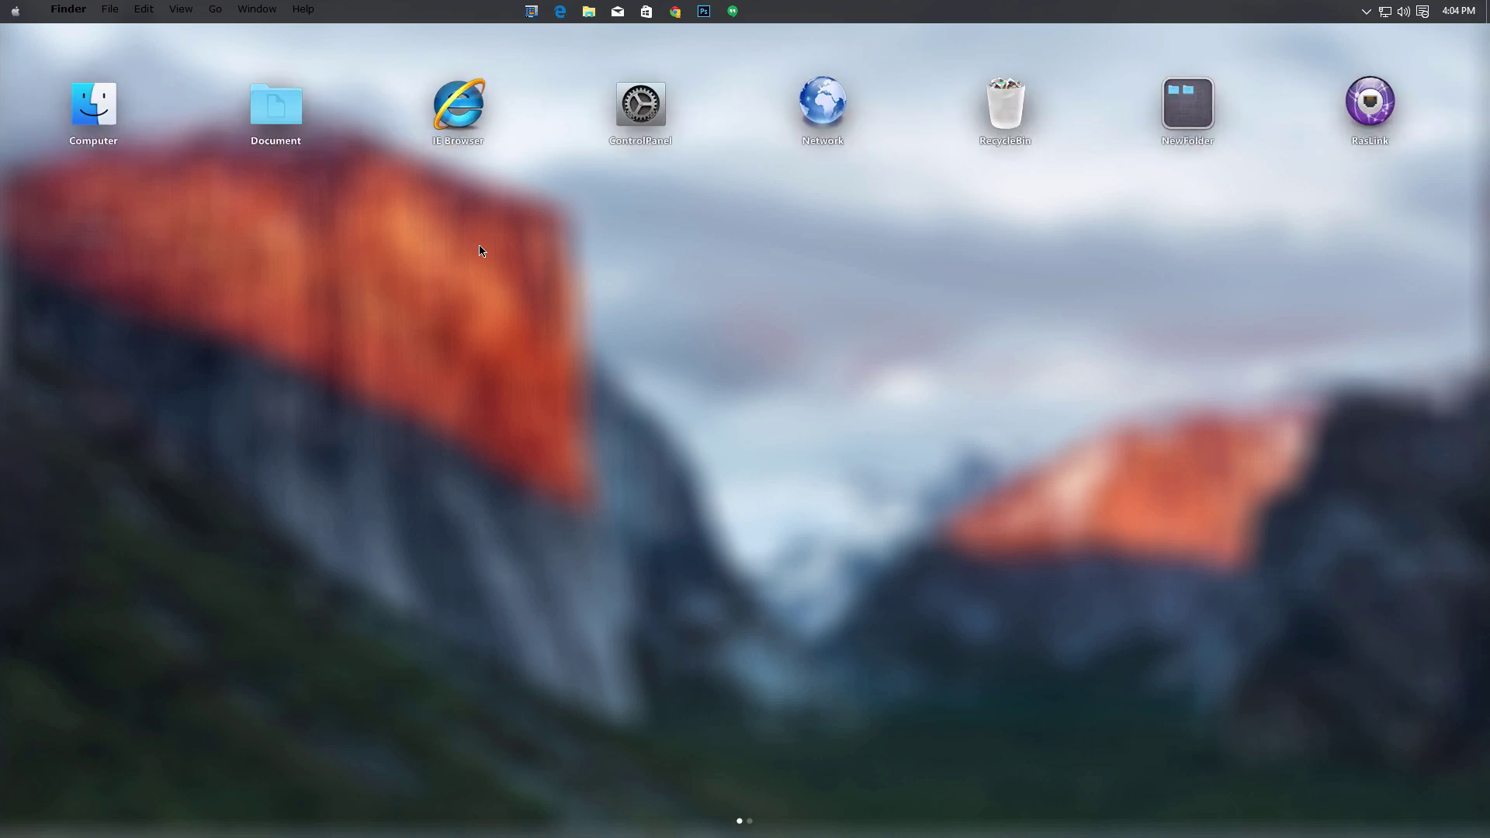
pyautogui.click(479, 250)
pyautogui.click(903, 805)
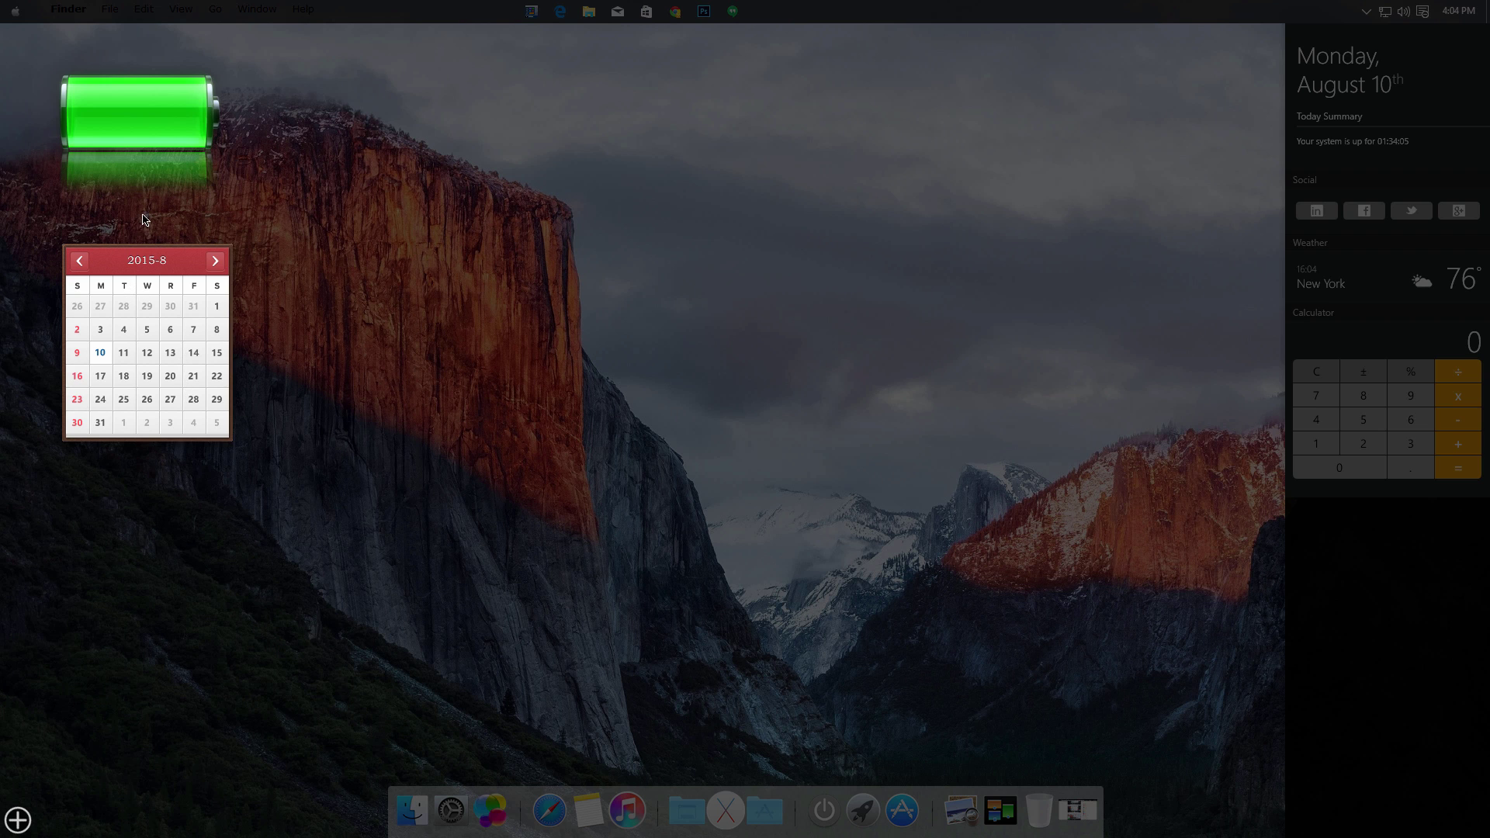
# Open the XWidget gallery of available widgets, then close it to return to the desktop.
pyautogui.click(17, 819)
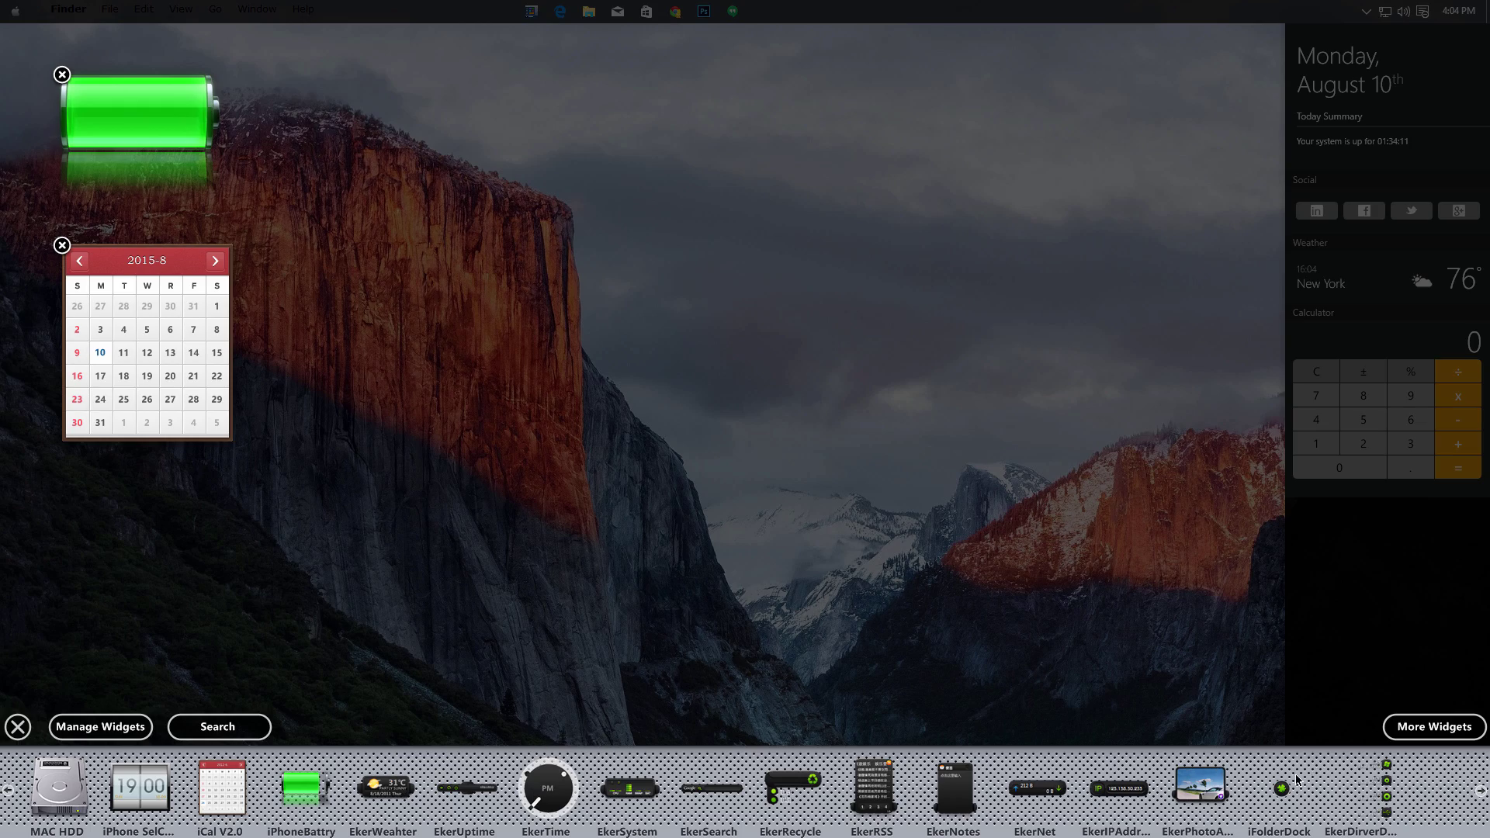
pyautogui.click(1335, 525)
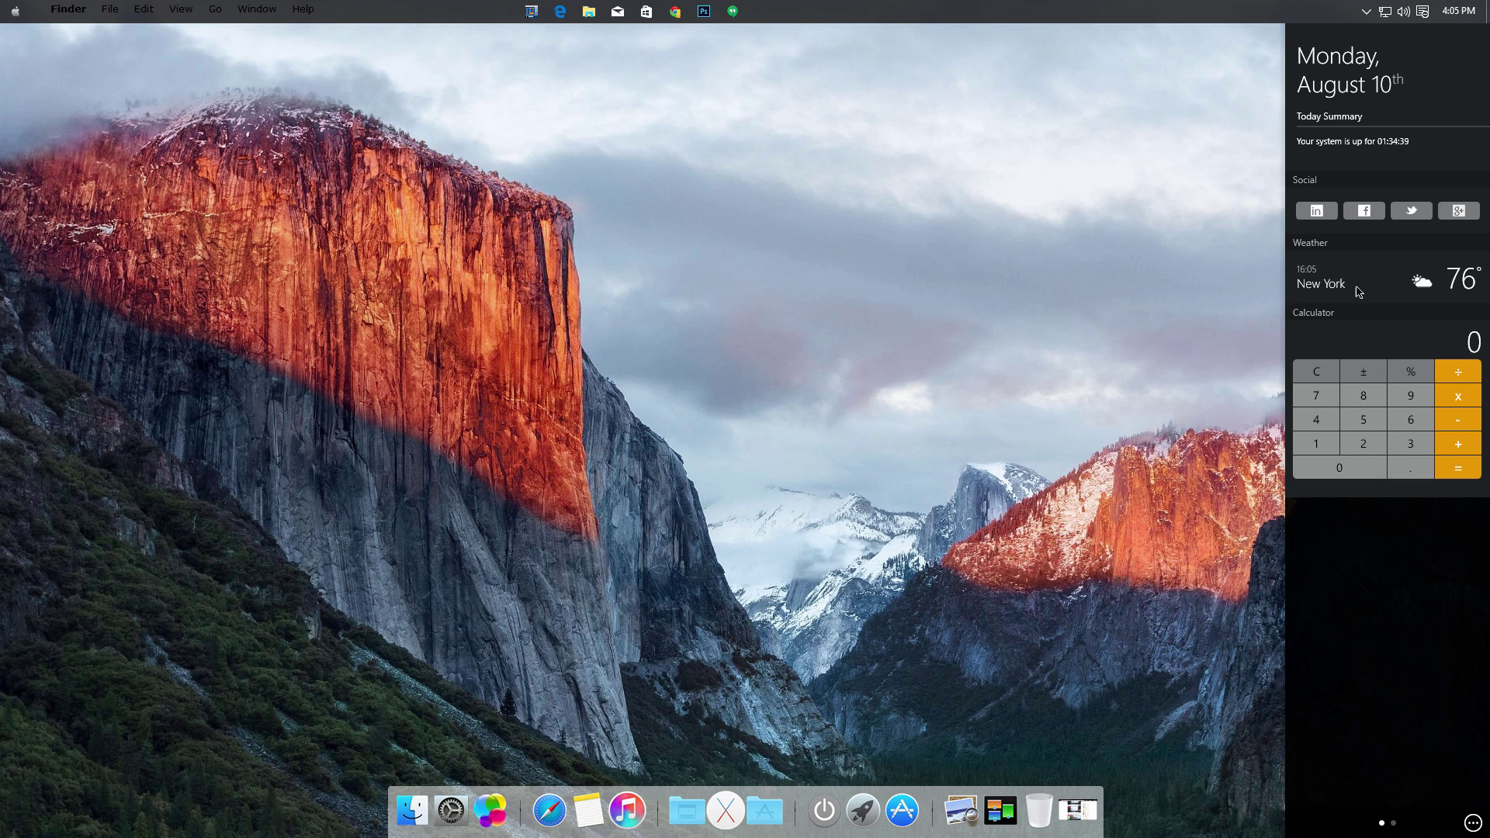
# Open Metro Sidebar's Tiles window on the Tile Store, enlarge it, and return the sidebar to its date page.
pyautogui.click(1472, 822)
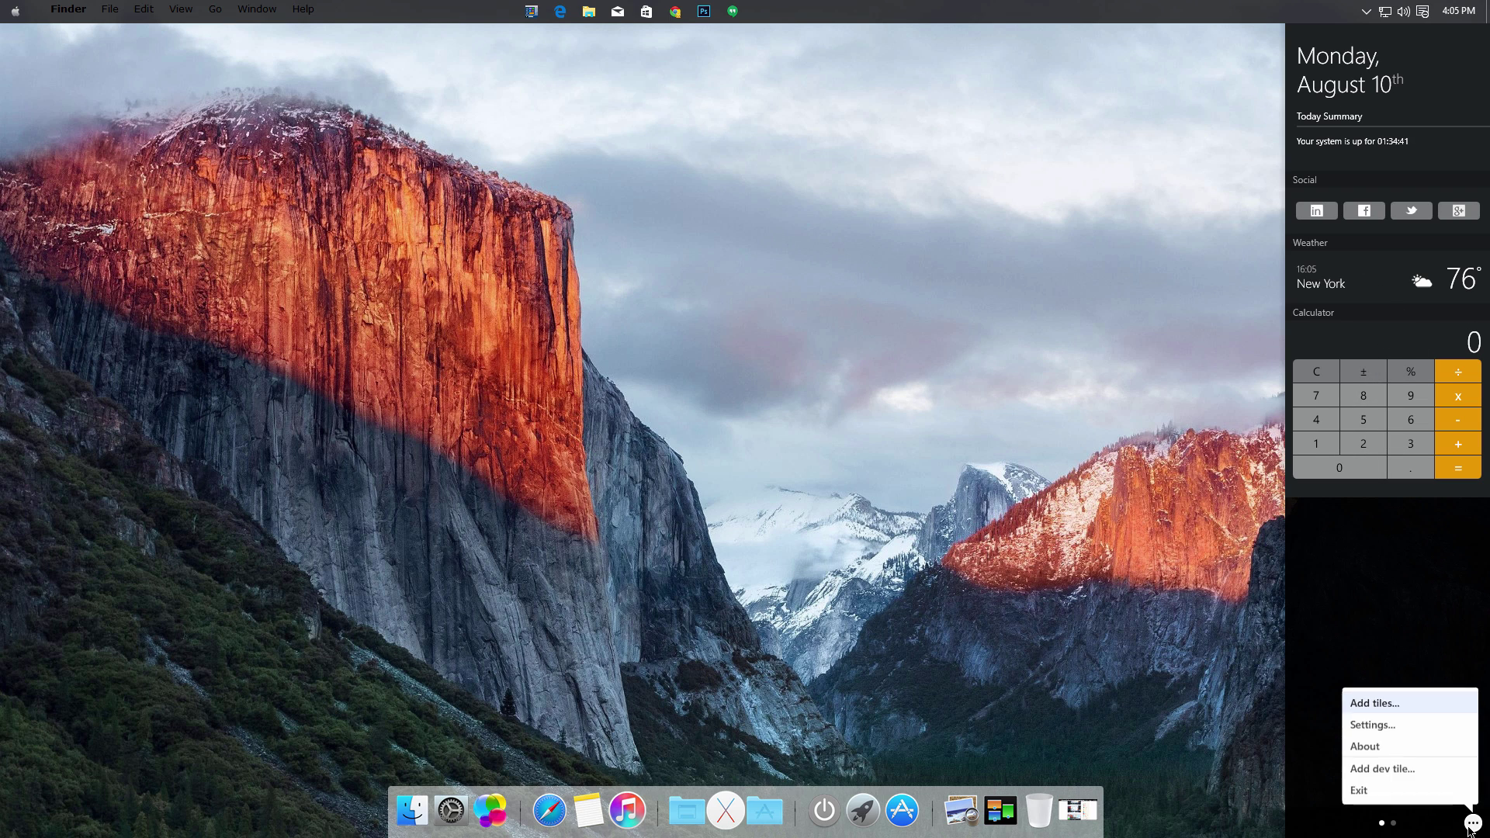
pyautogui.click(1374, 706)
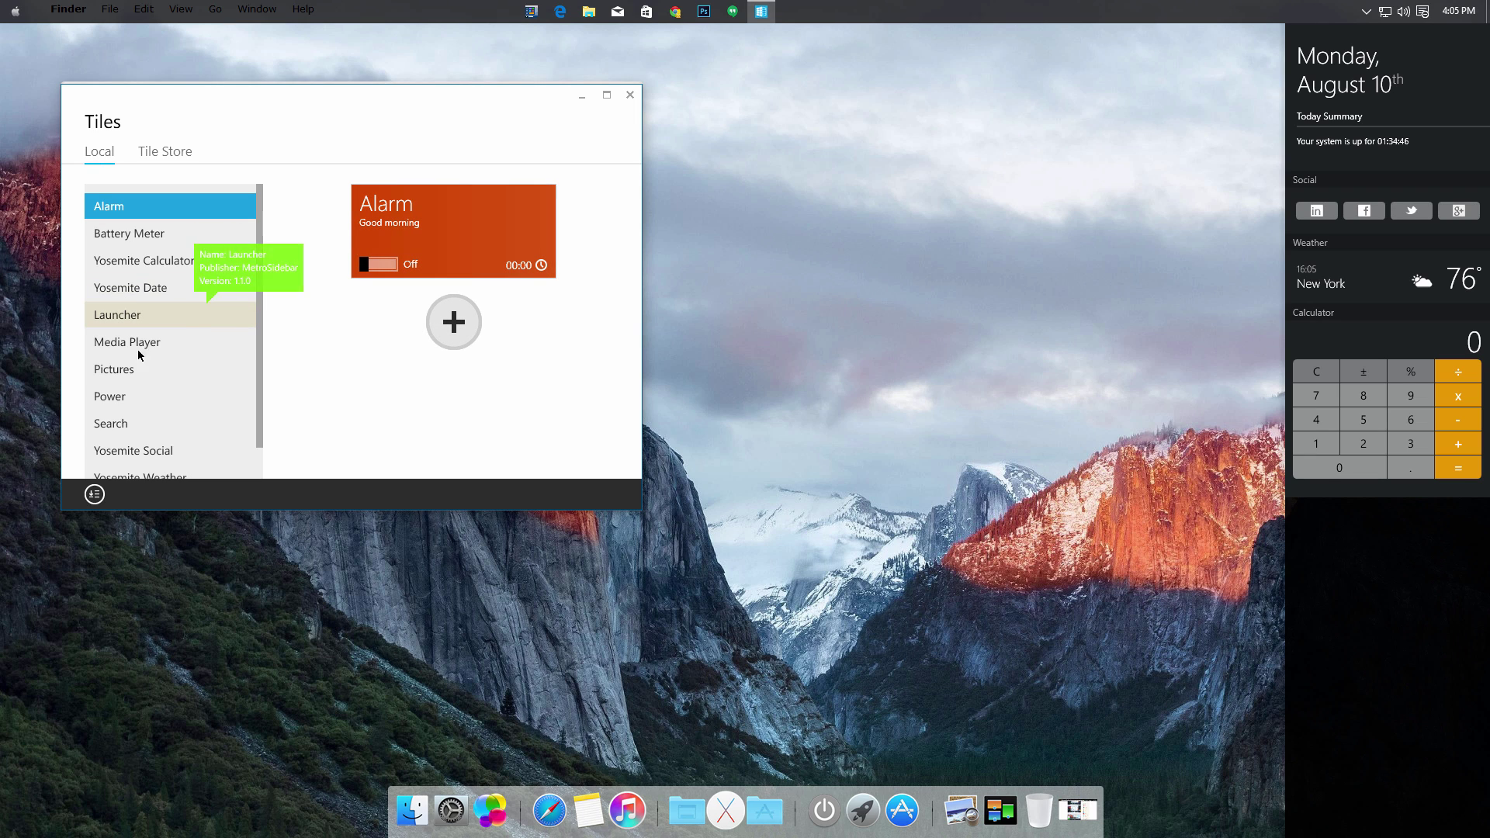
pyautogui.scroll(-1, 123, 426)
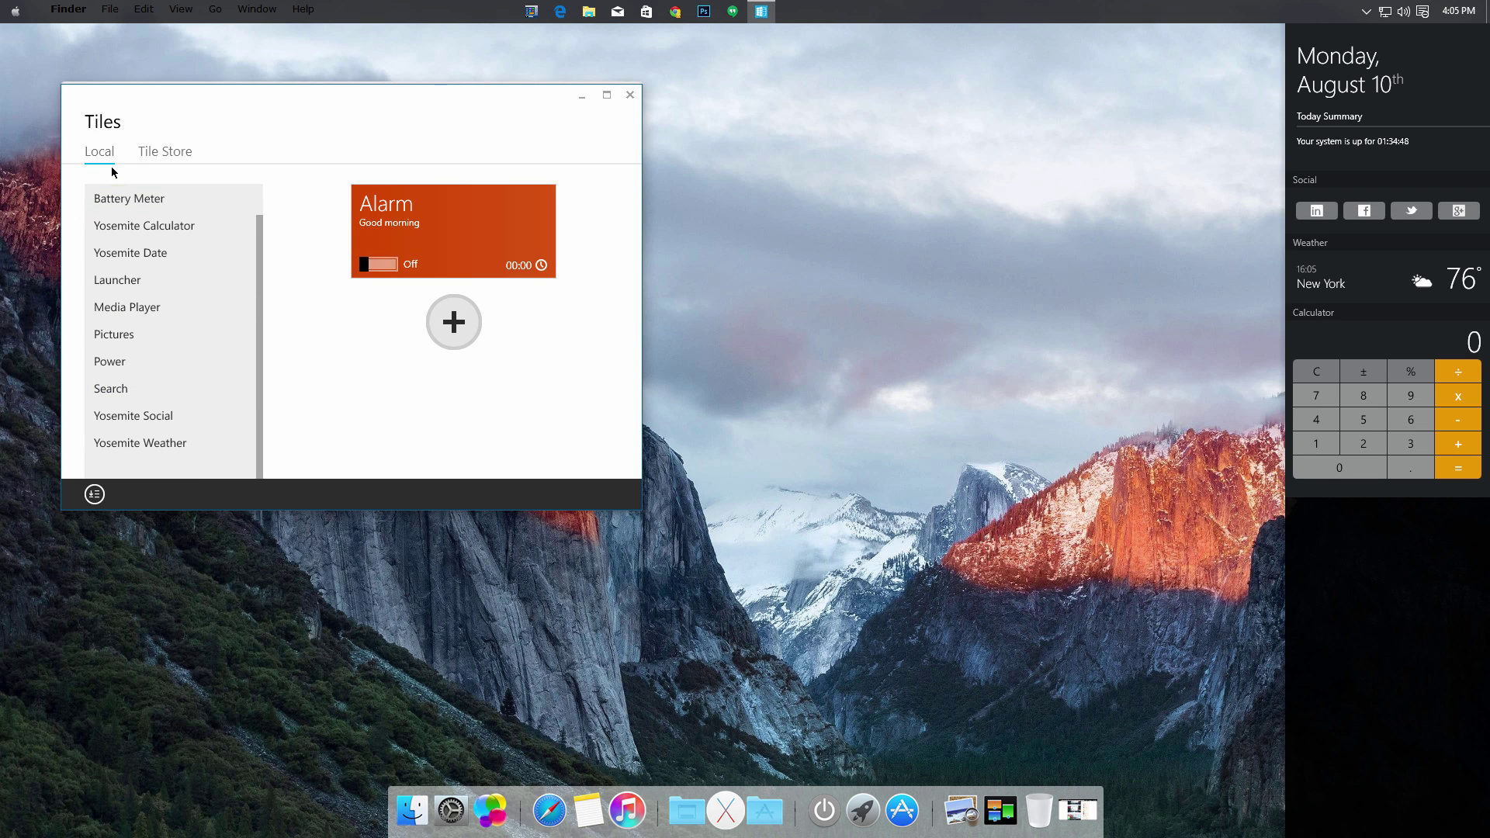
pyautogui.click(151, 153)
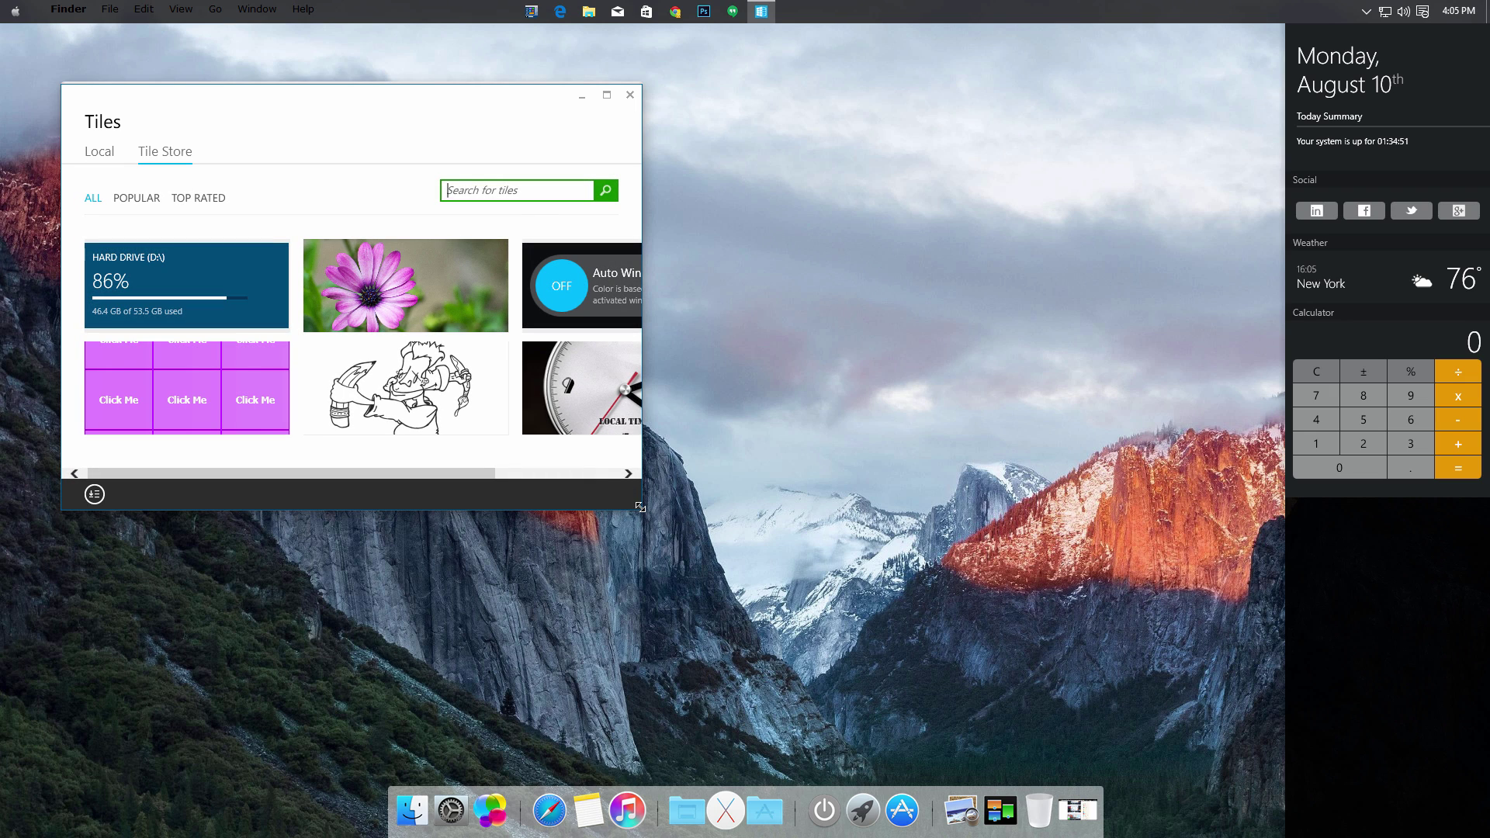
pyautogui.moveTo(640, 507); pyautogui.dragTo(1273, 734)
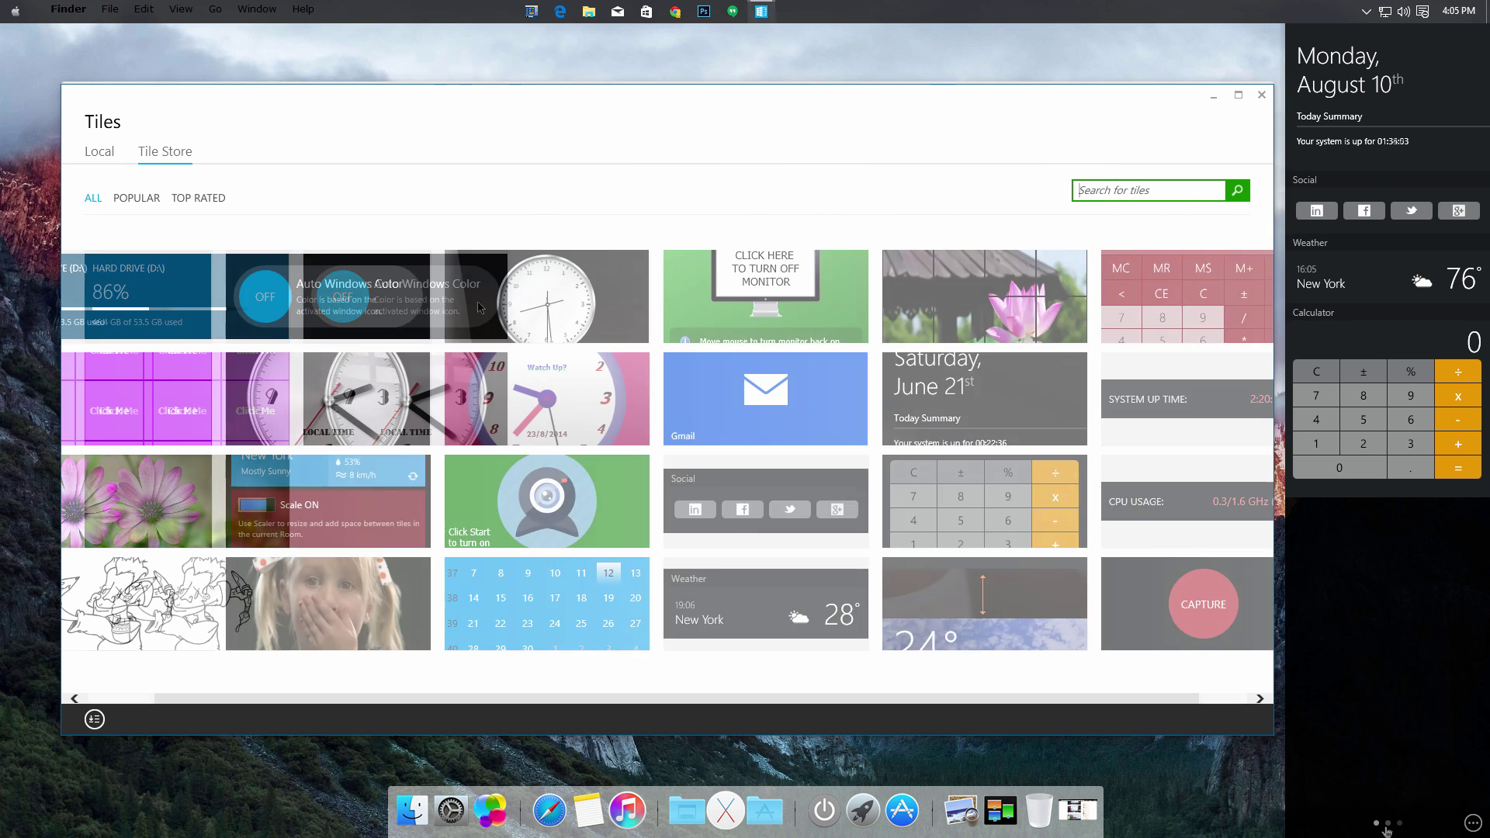
pyautogui.click(1387, 825)
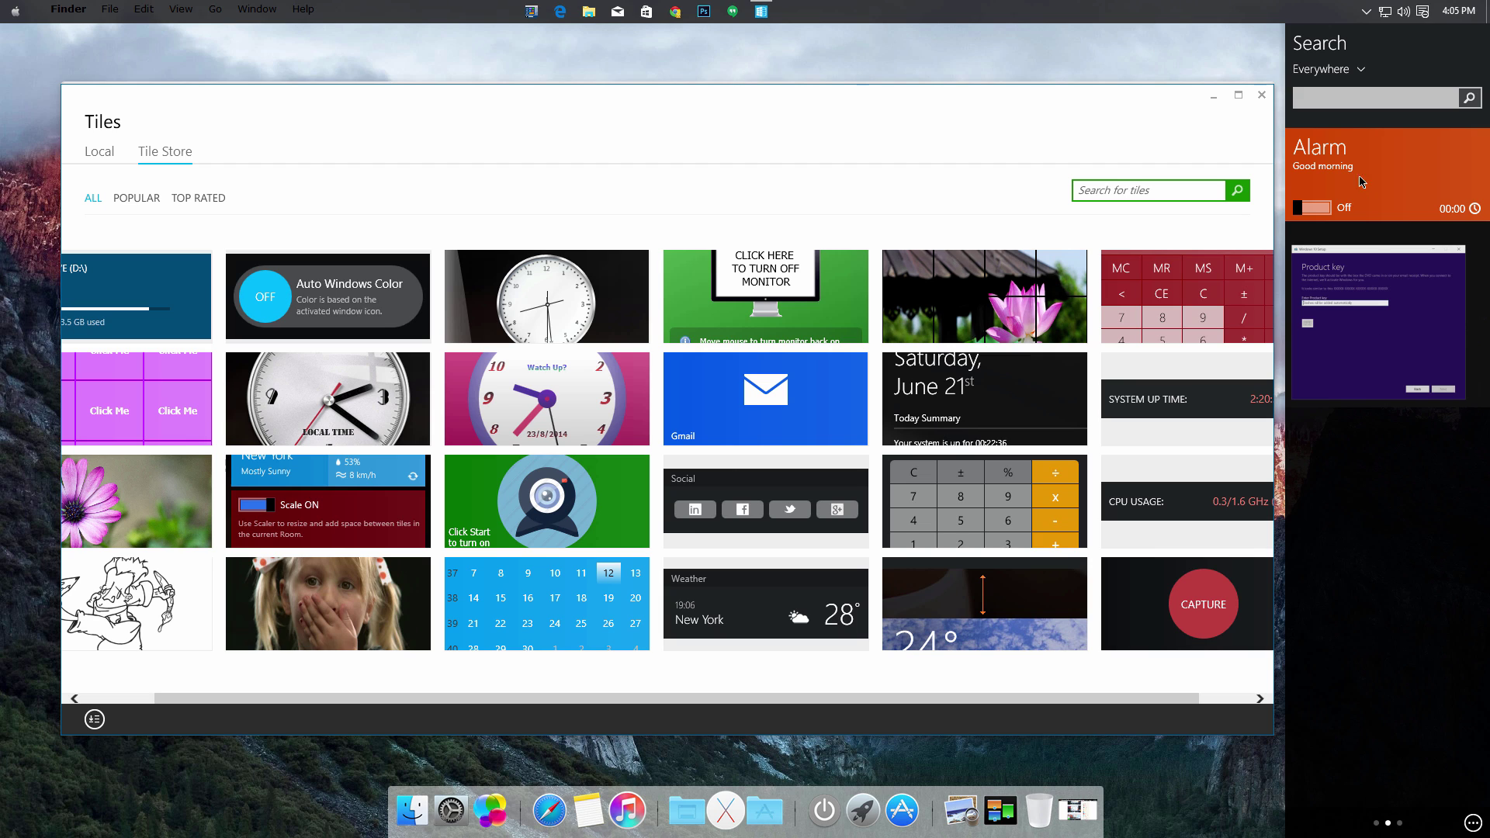
pyautogui.click(1377, 824)
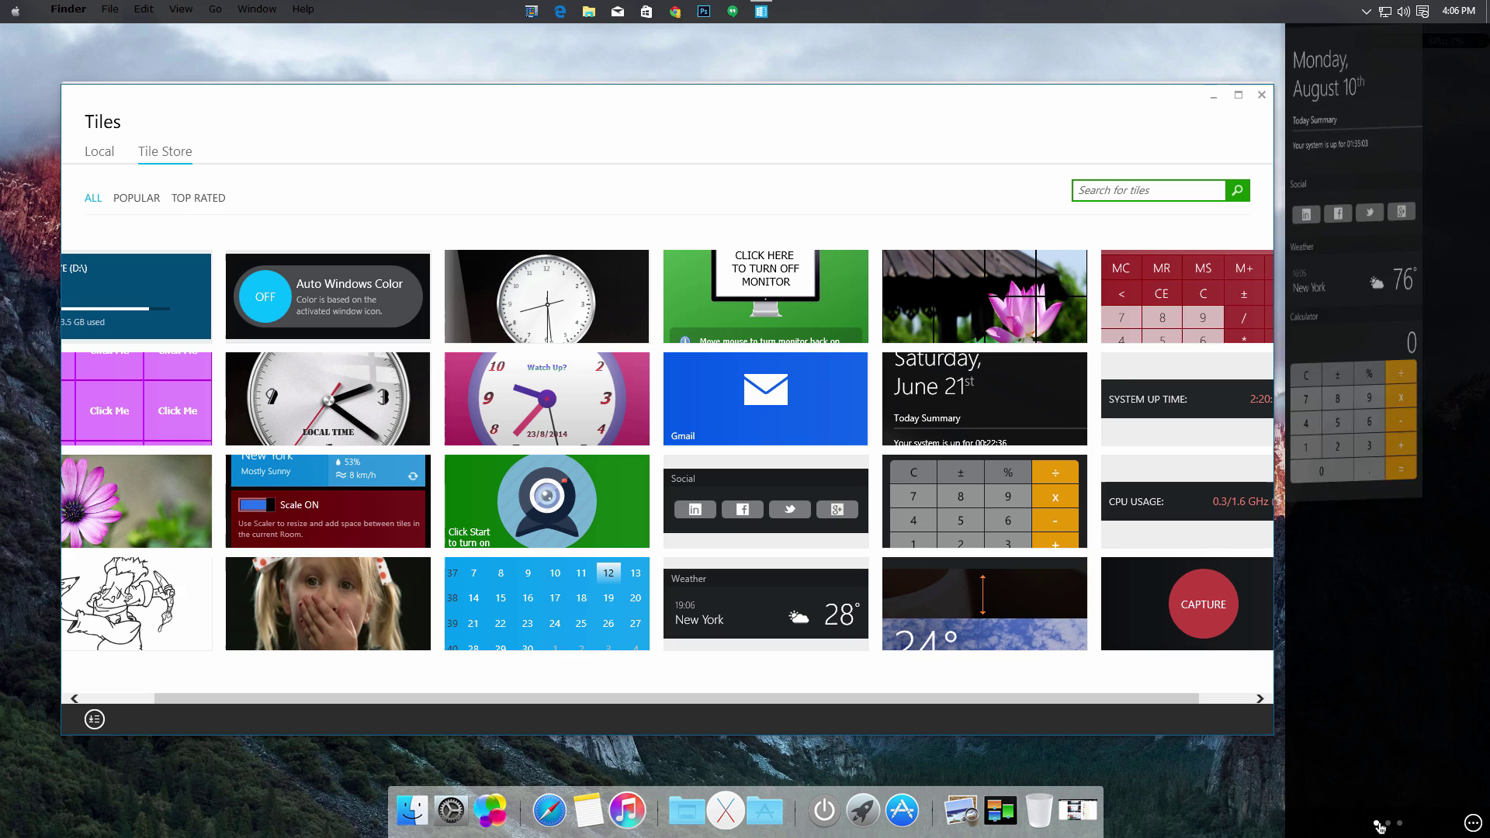
# Close the Tiles window, fan out the SkinPack dock stack, and pick the Chrome window via Exposé.
pyautogui.click(1261, 94)
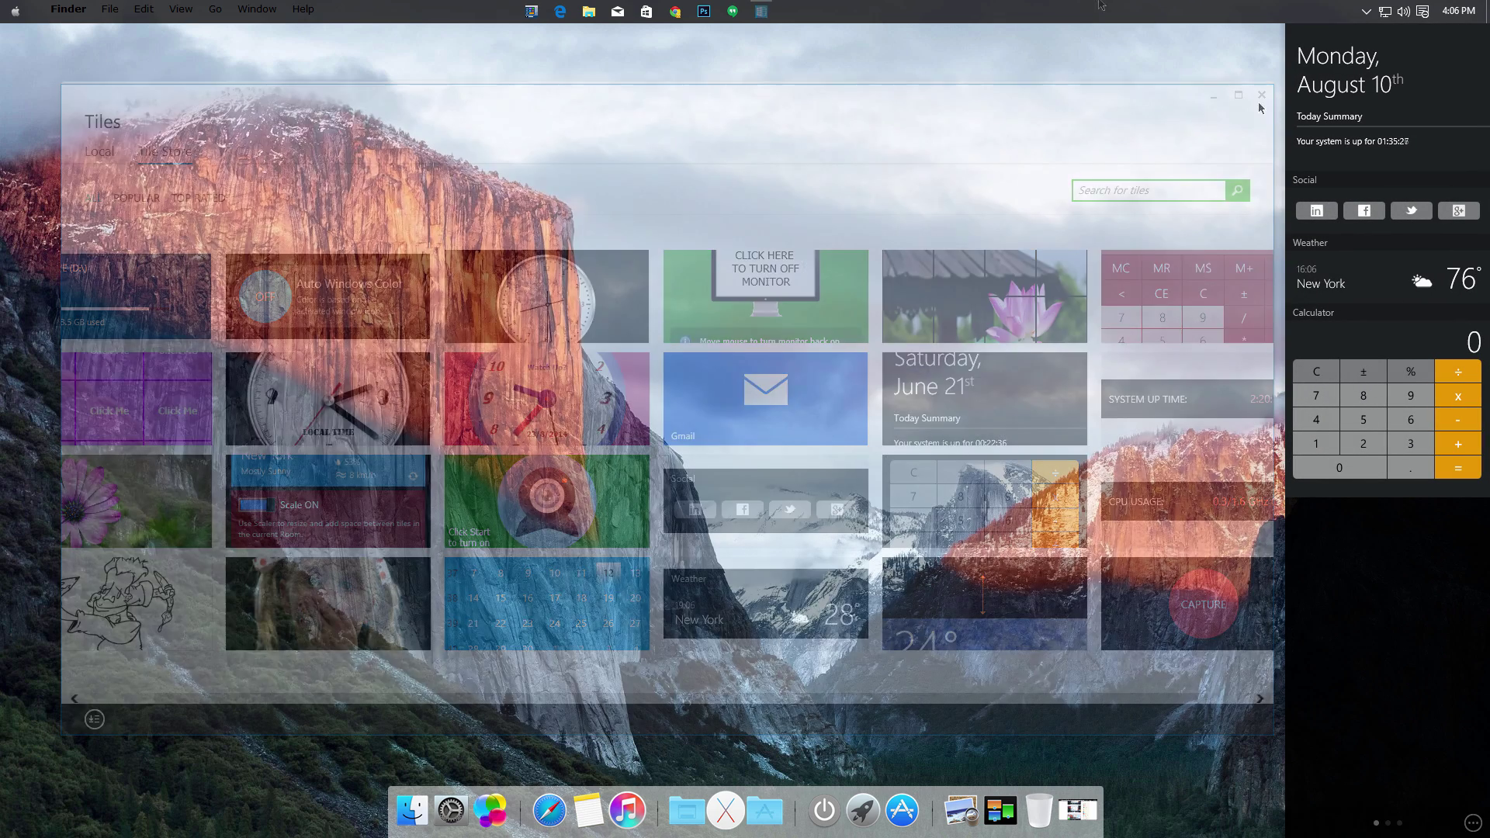
pyautogui.click(738, 810)
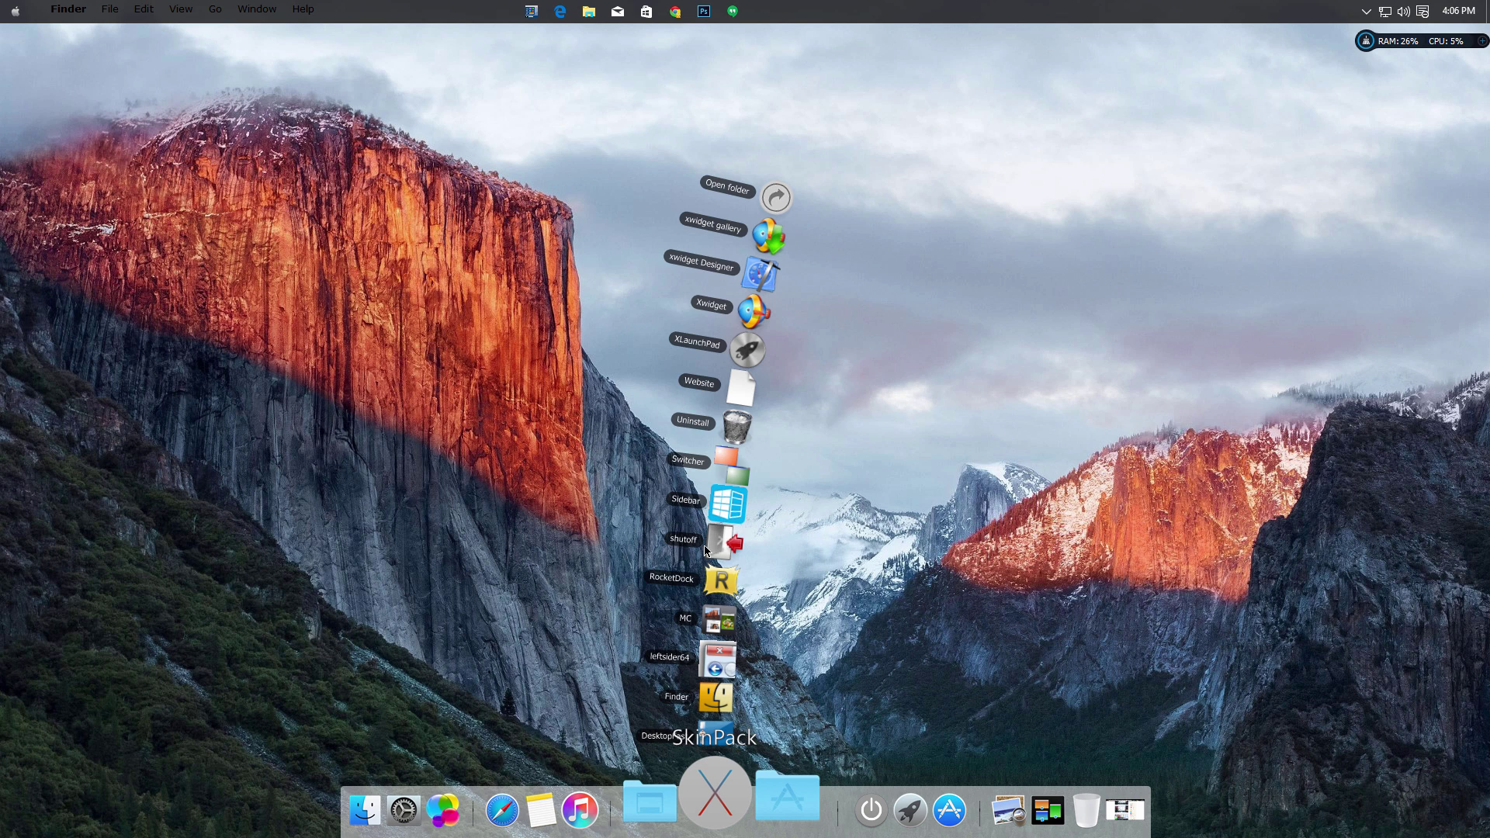
pyautogui.click(721, 466)
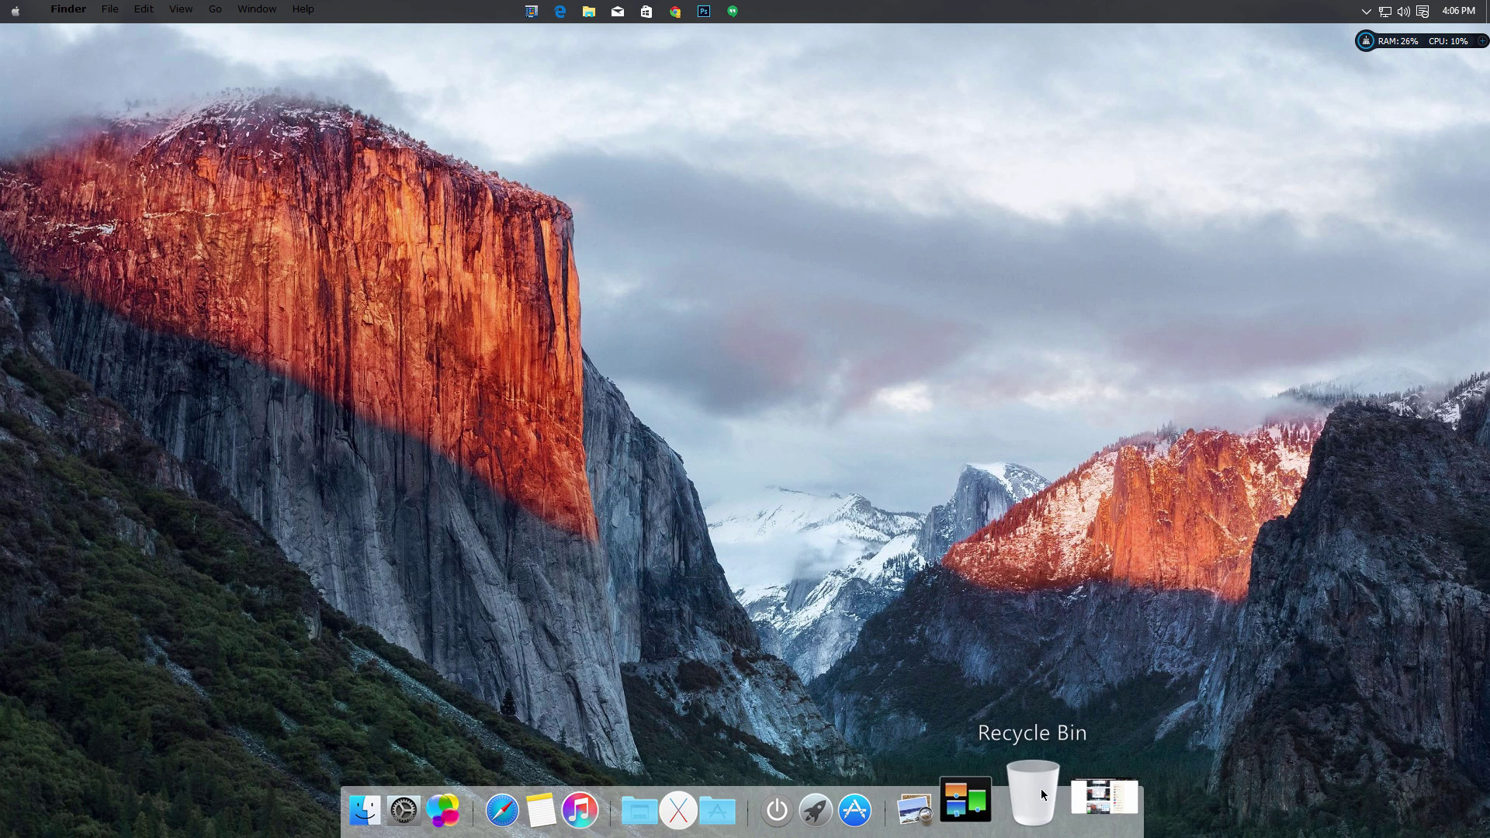
pyautogui.click(1002, 792)
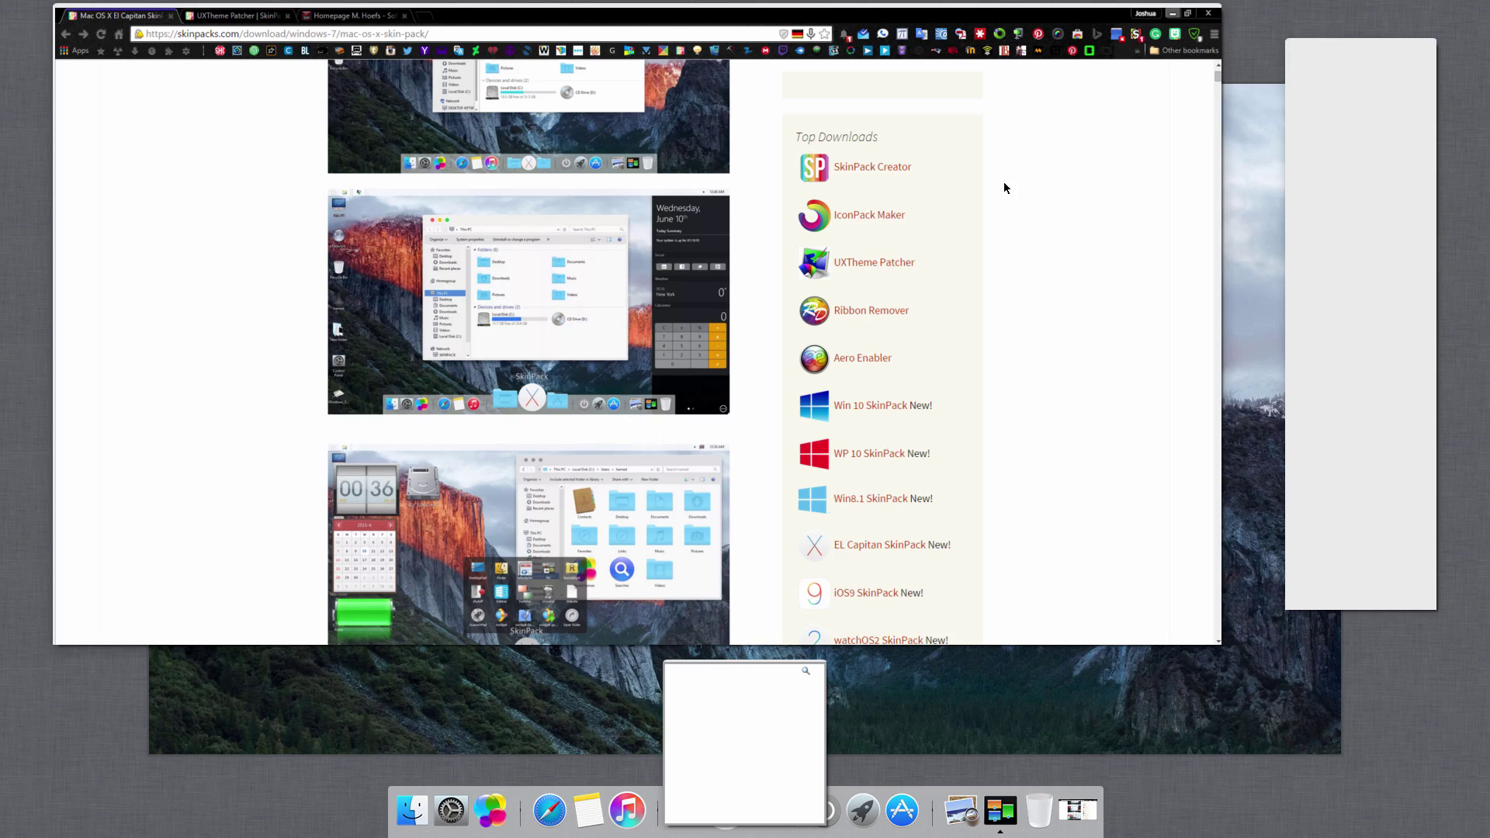
pyautogui.click(1036, 237)
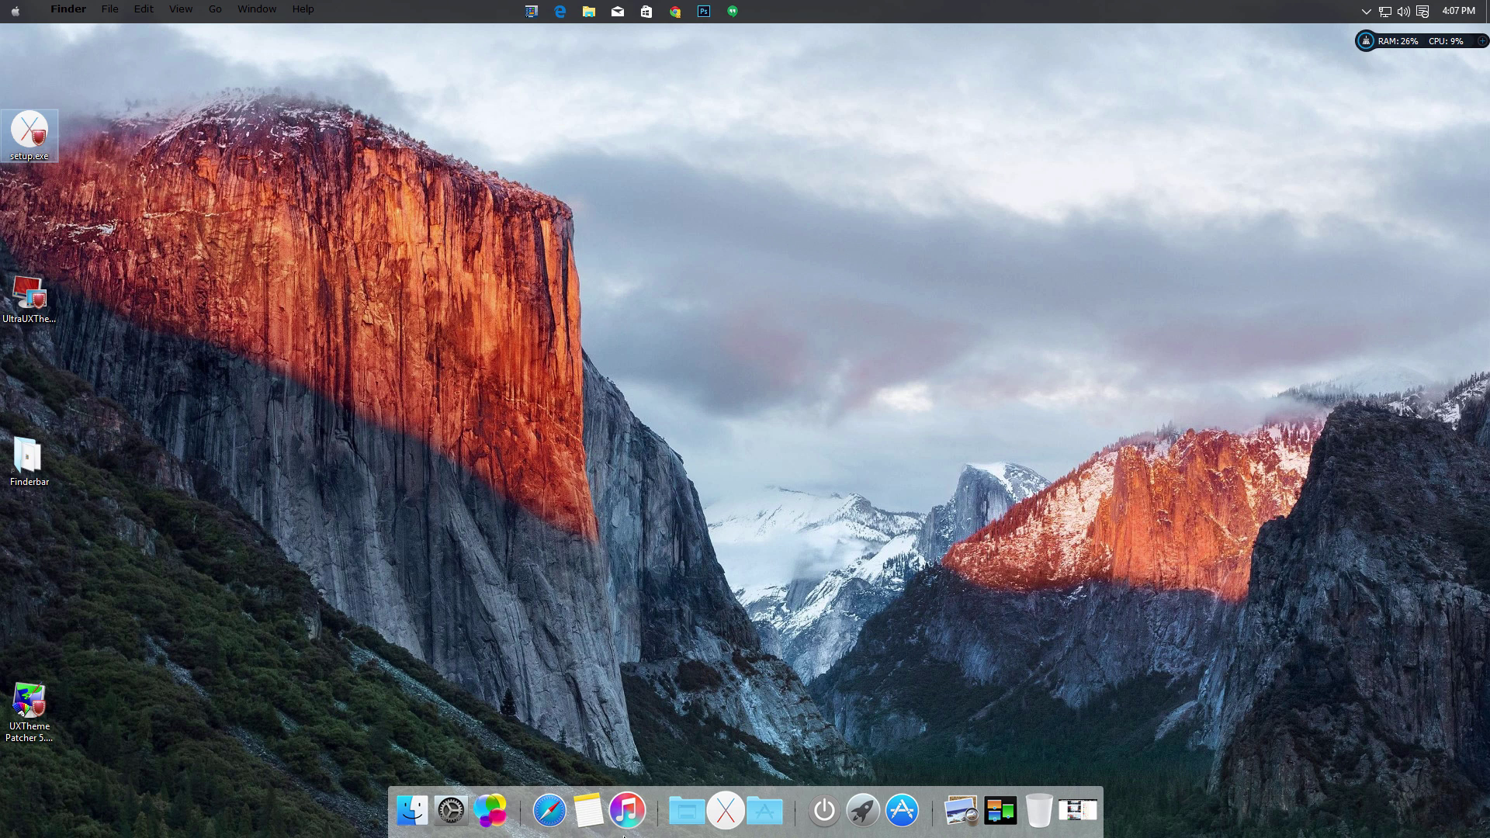
pyautogui.click(589, 12)
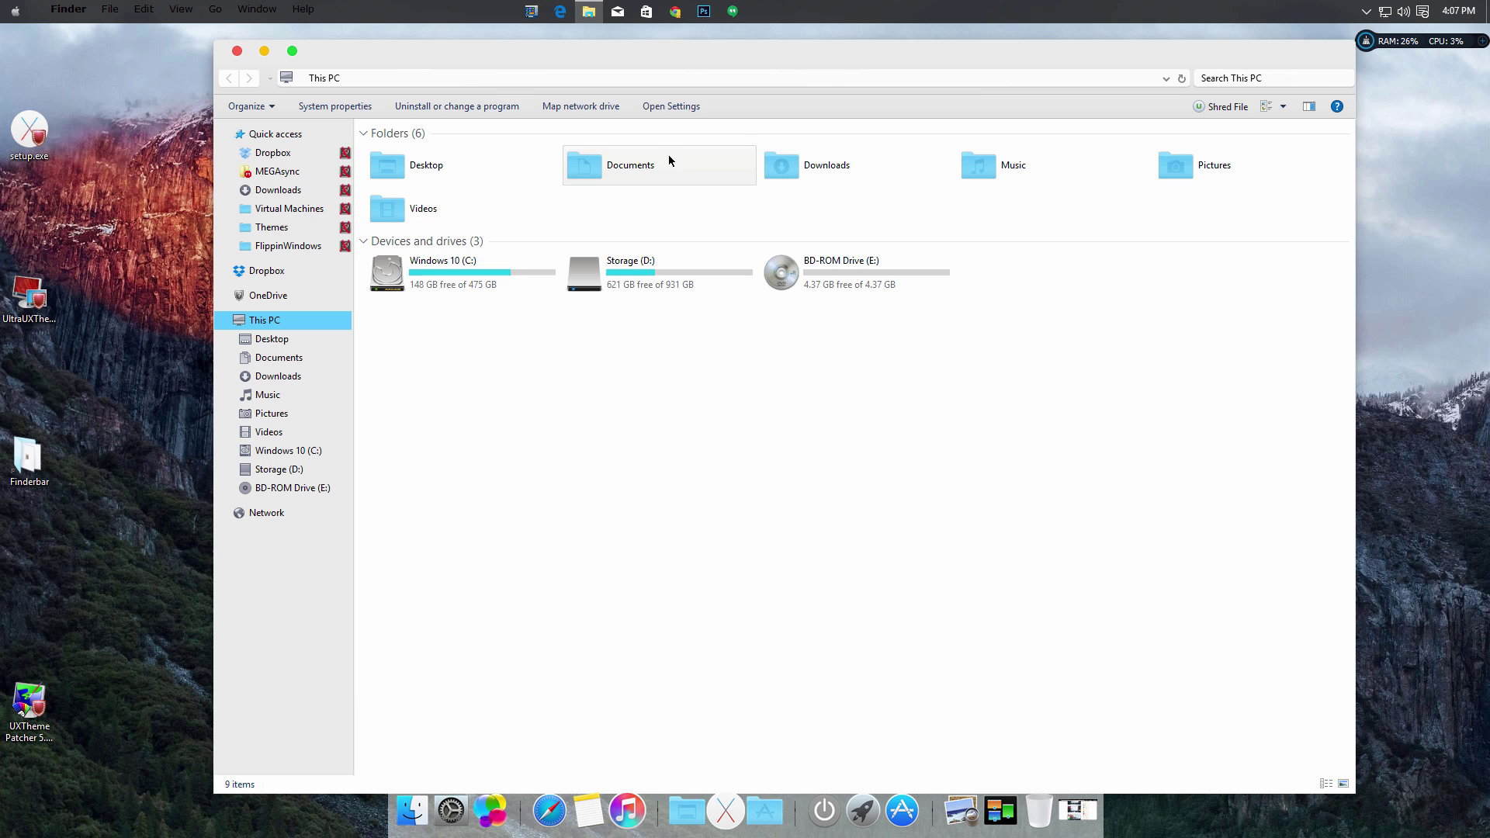
pyautogui.click(822, 166)
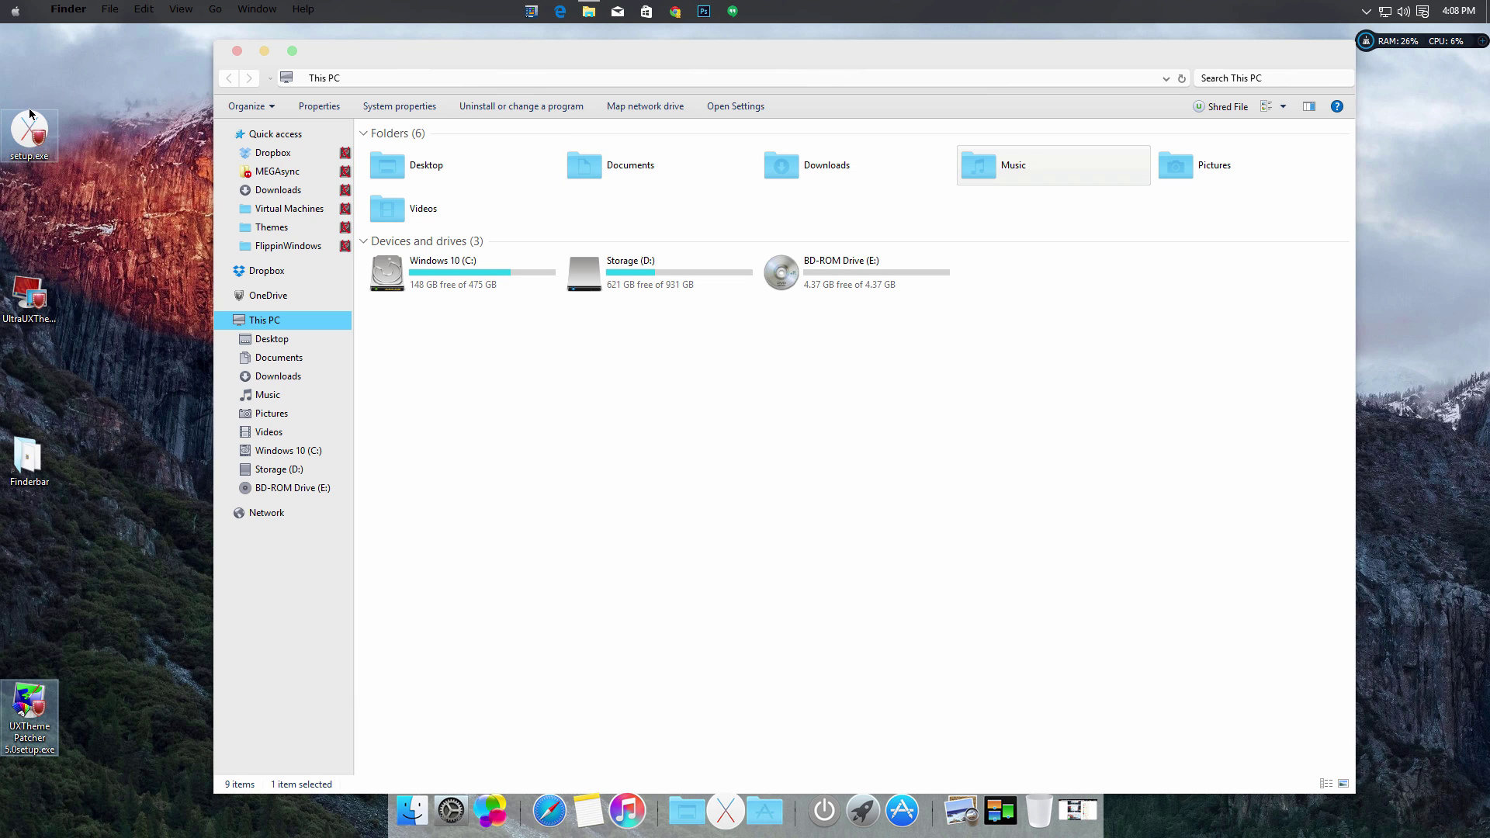
pyautogui.click(36, 130)
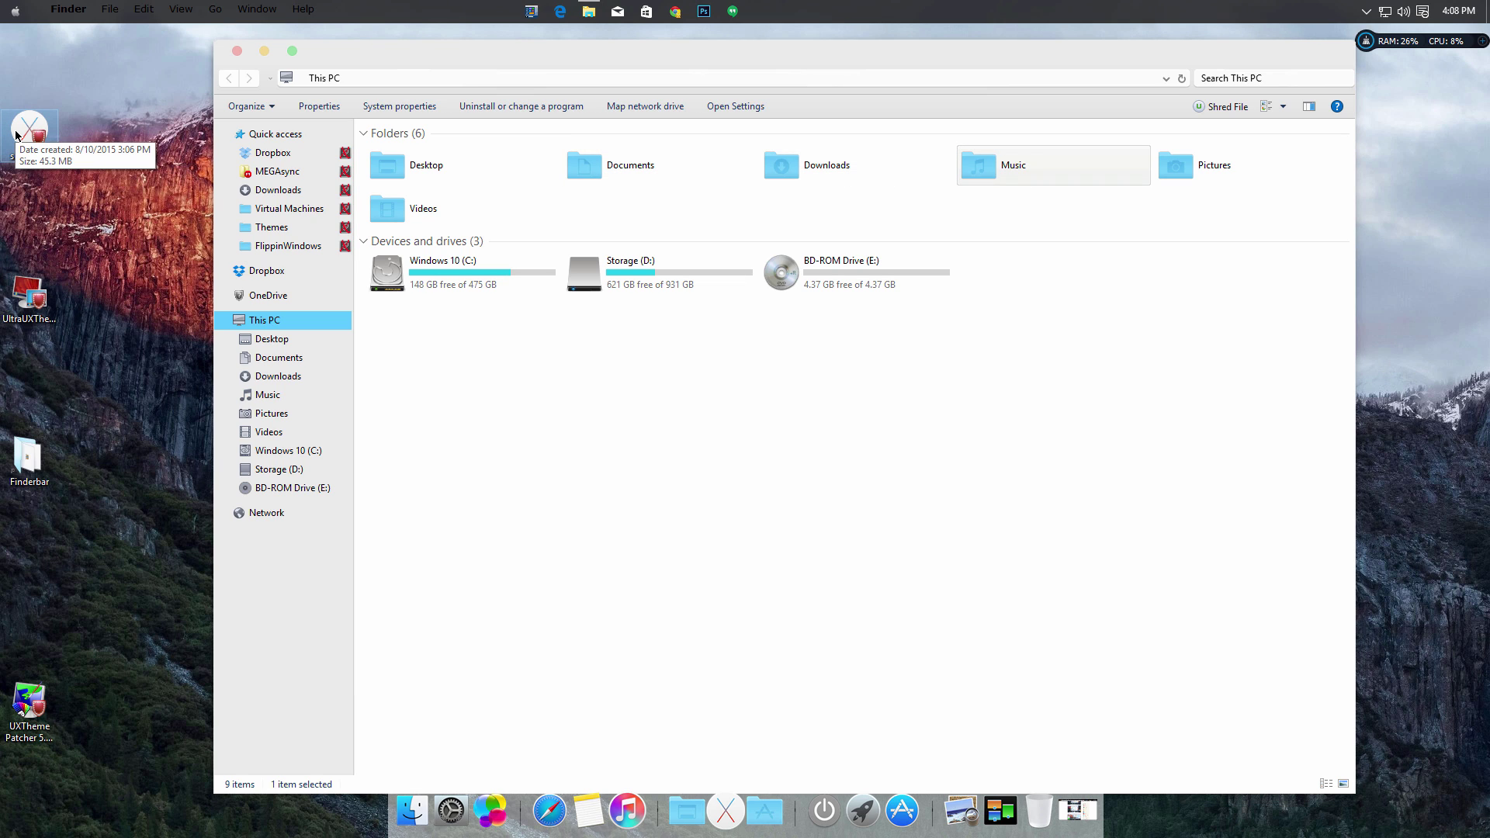
pyautogui.click(21, 310)
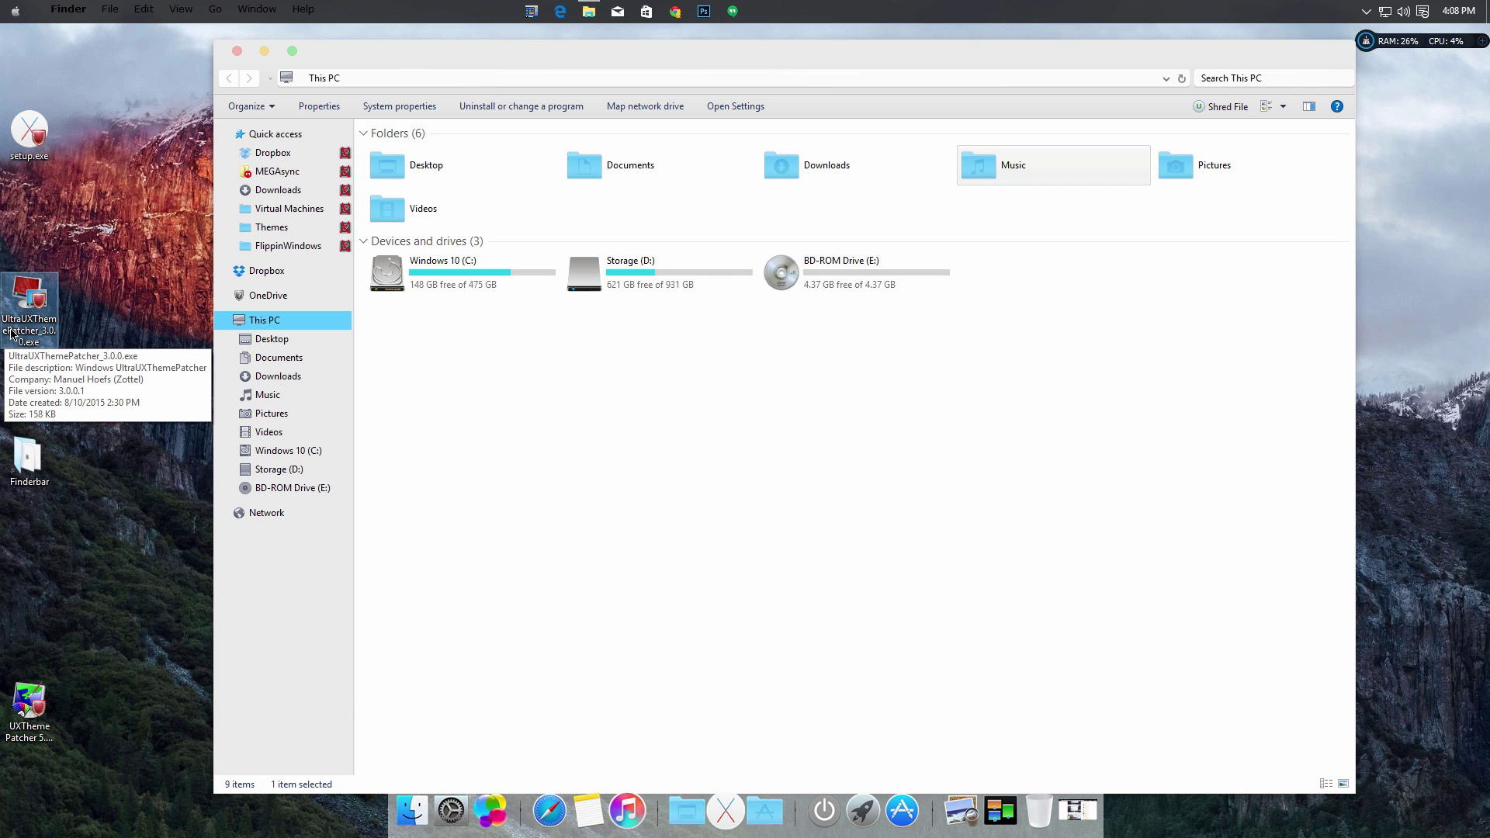
pyautogui.hotkey('alt', 'F4')
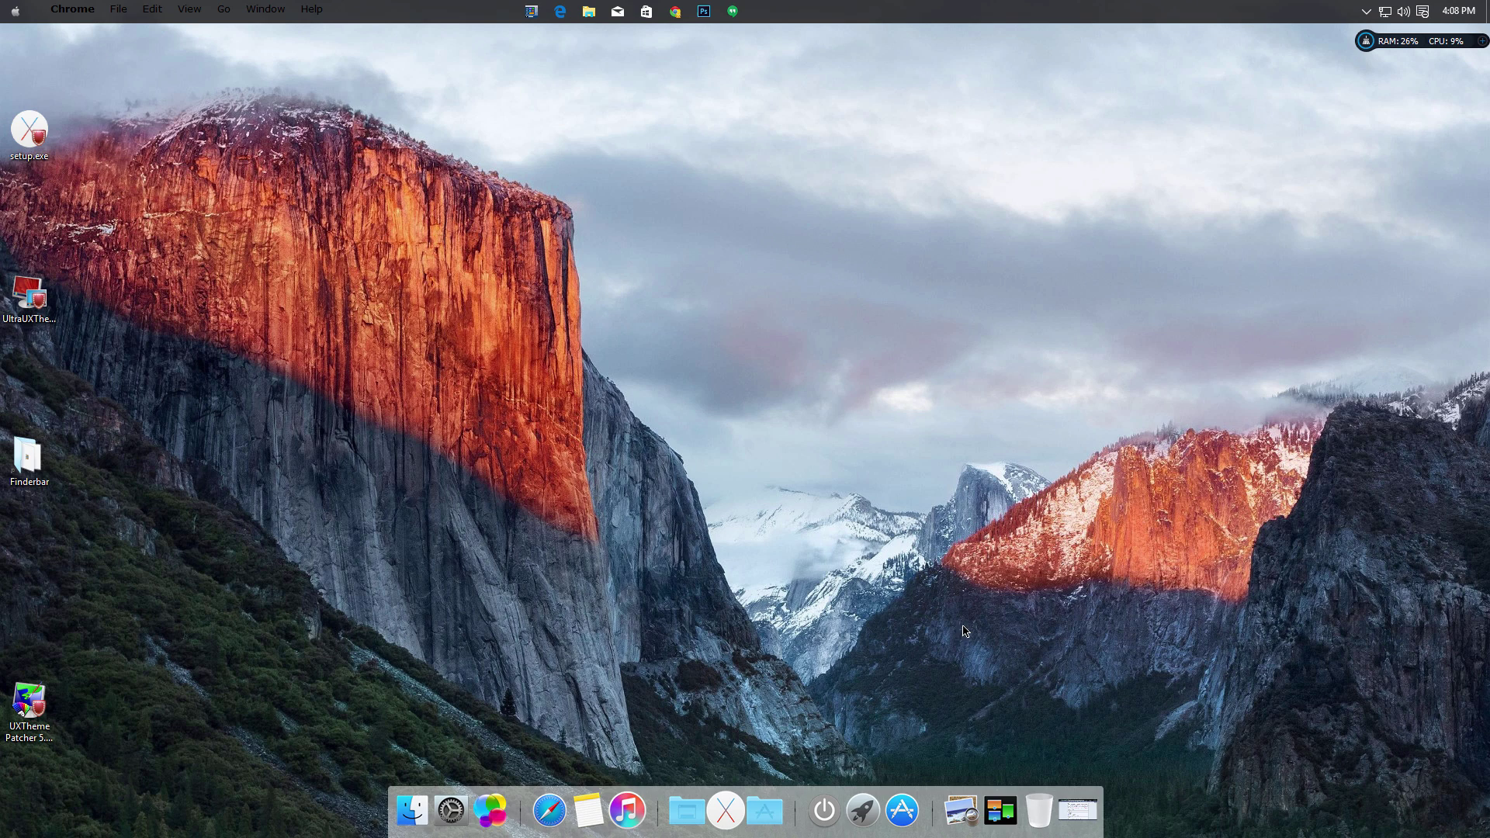
pyautogui.click(1080, 803)
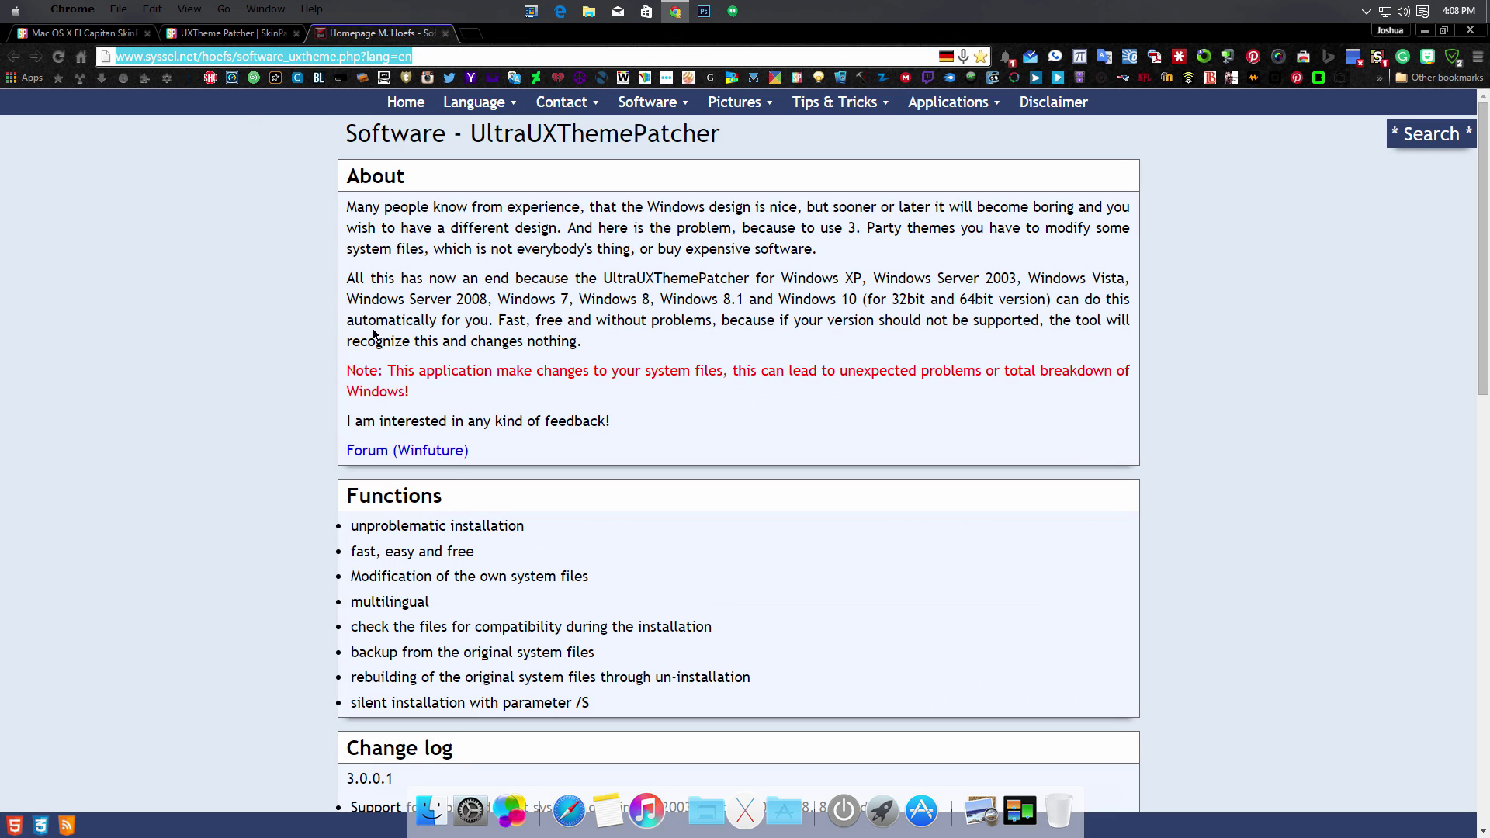
pyautogui.scroll(-6, 511, 521)
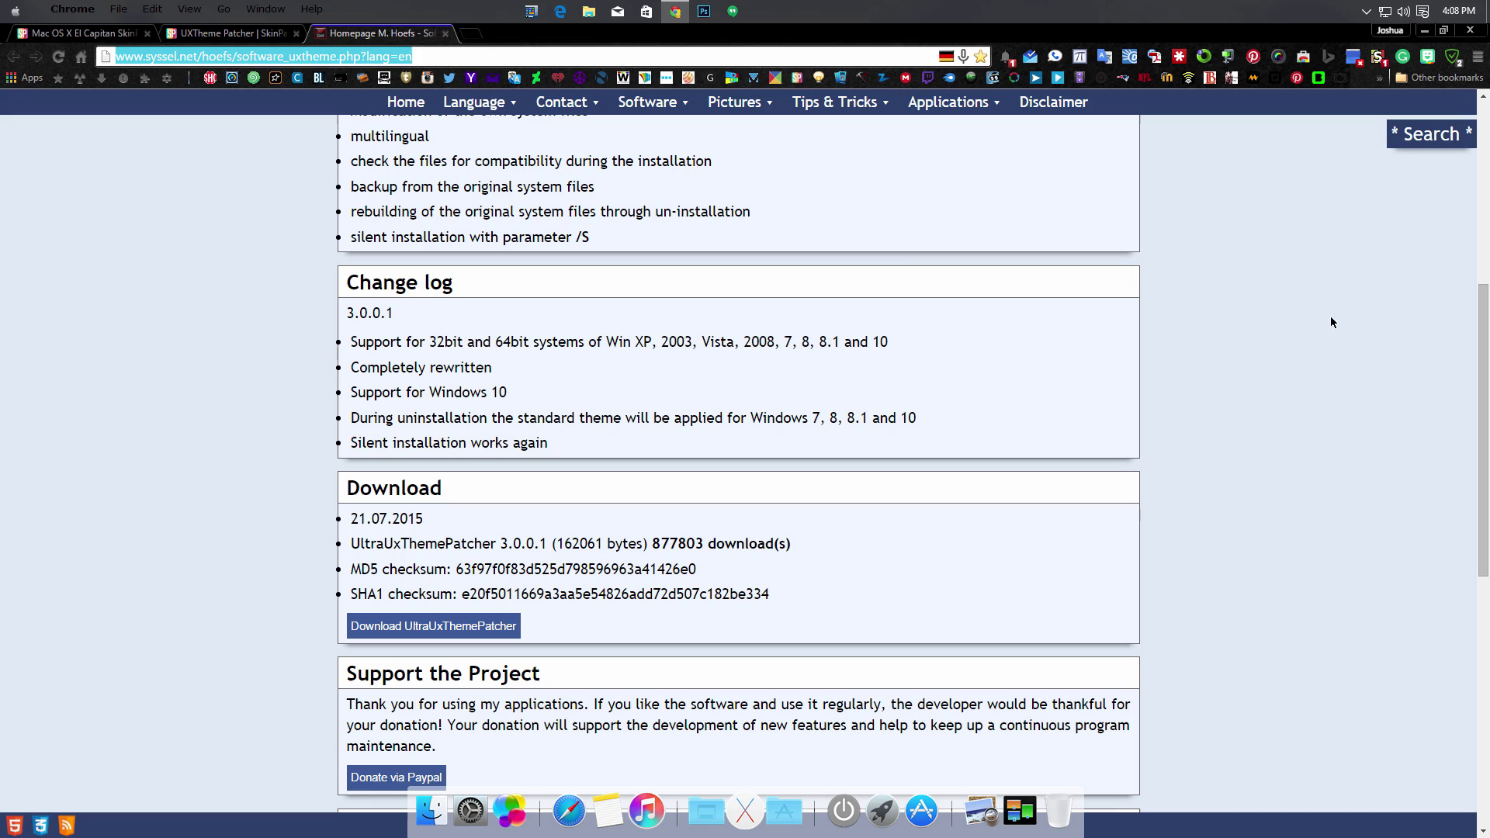
pyautogui.click(1425, 33)
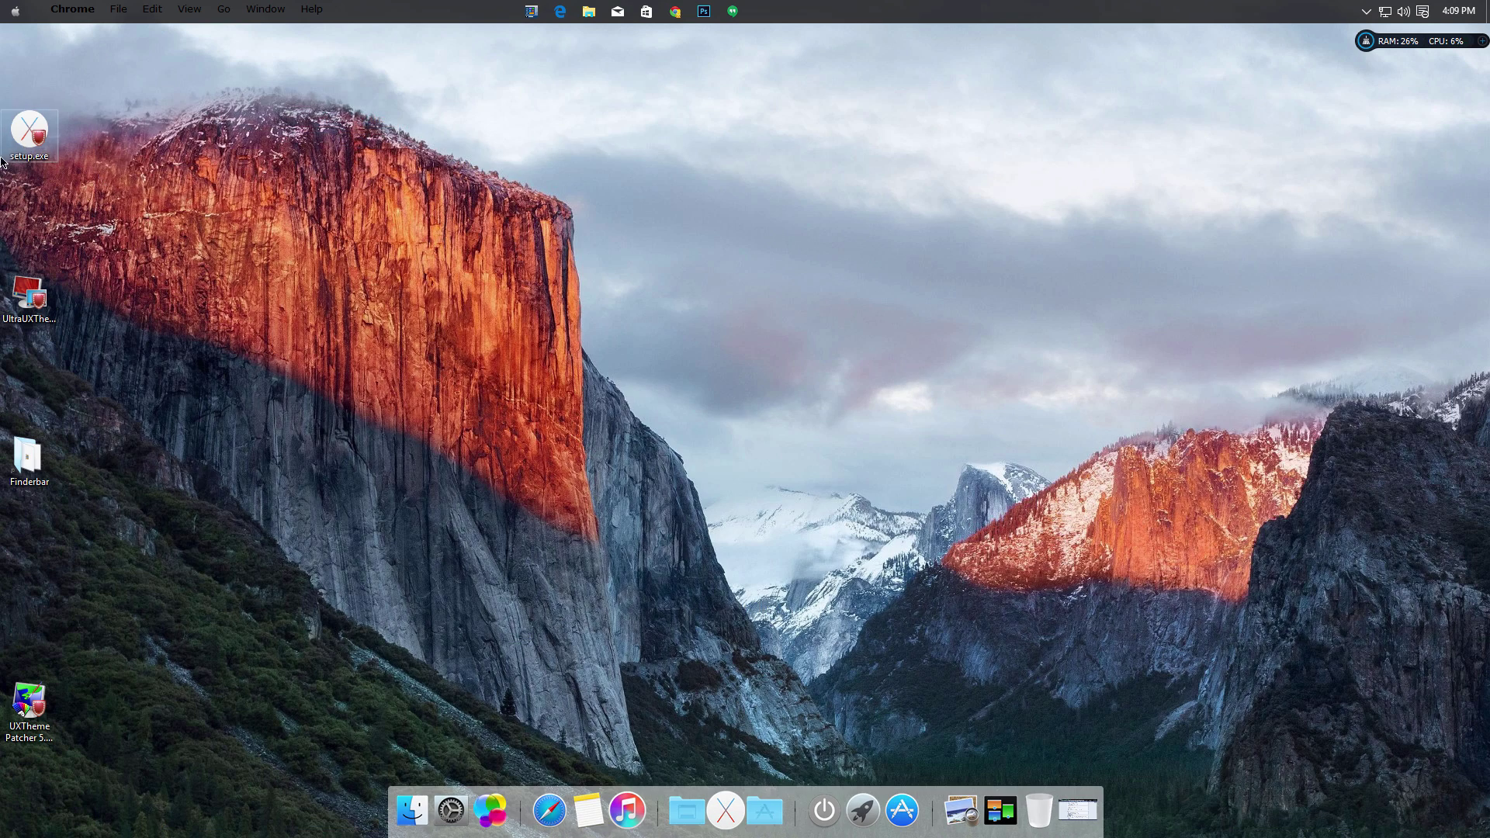
pyautogui.click(39, 152)
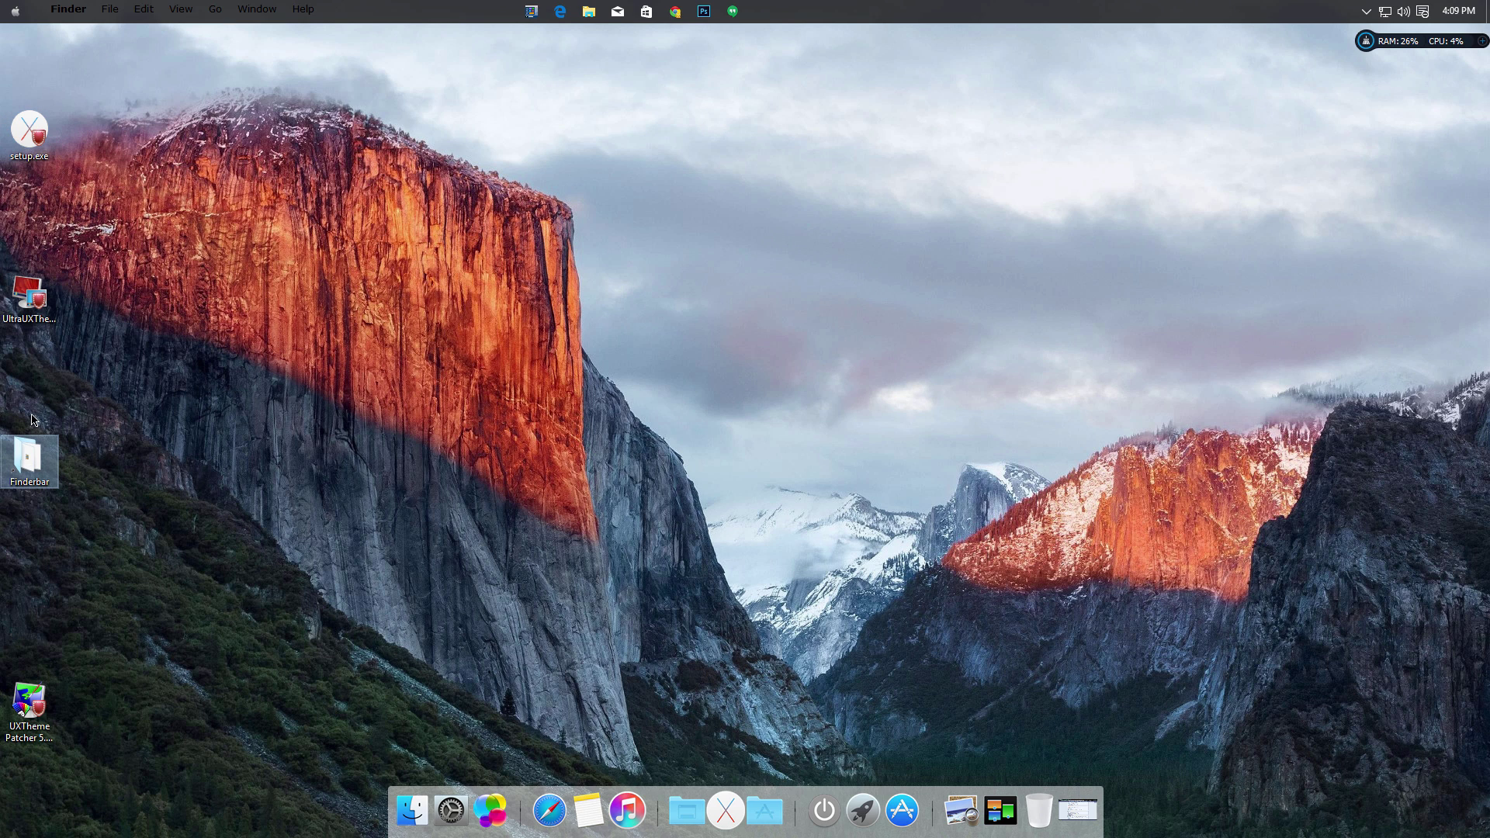
pyautogui.click(37, 463)
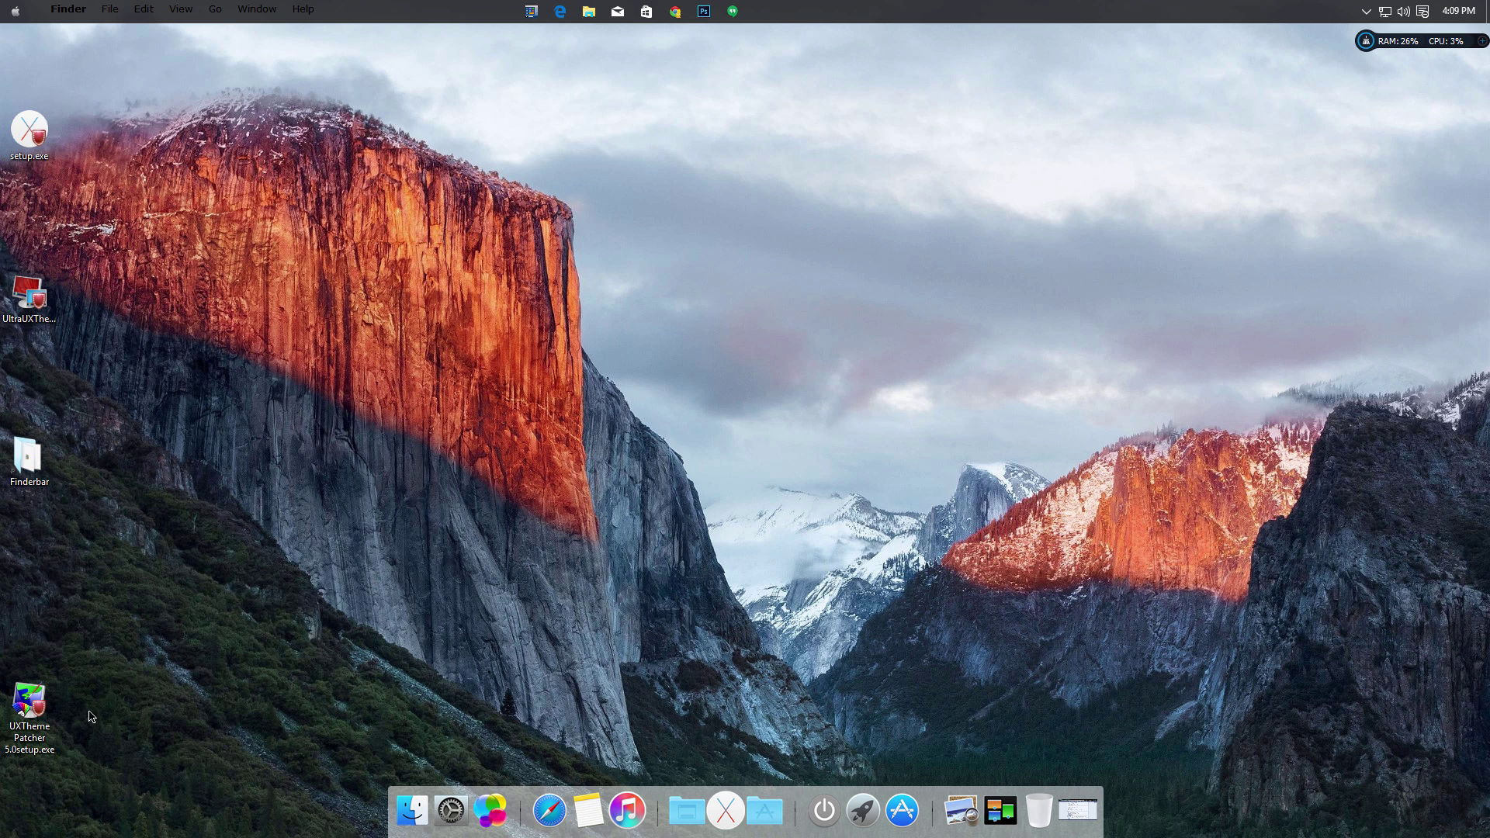
pyautogui.click(40, 733)
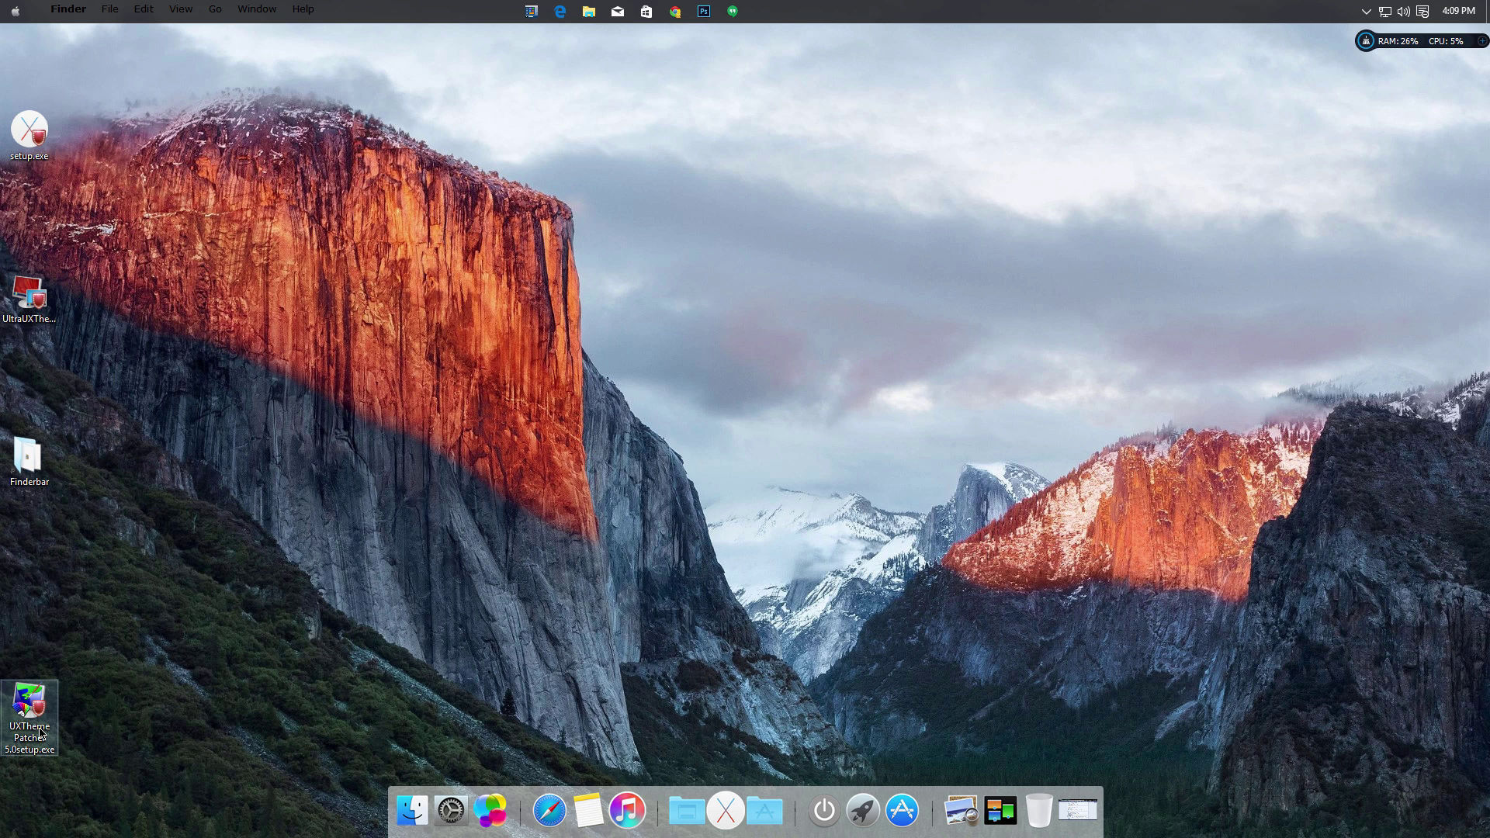
pyautogui.click(27, 763)
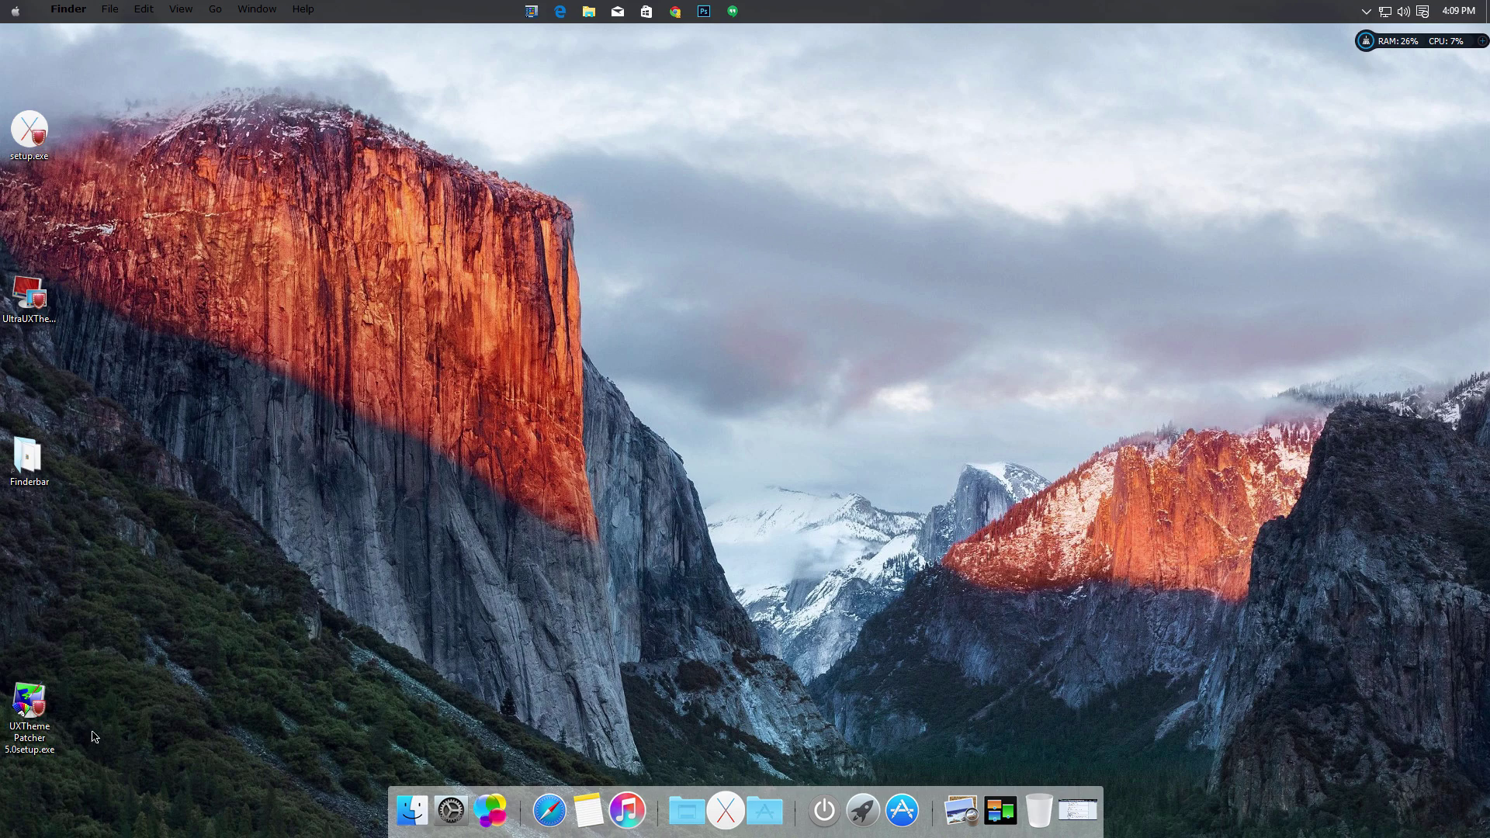